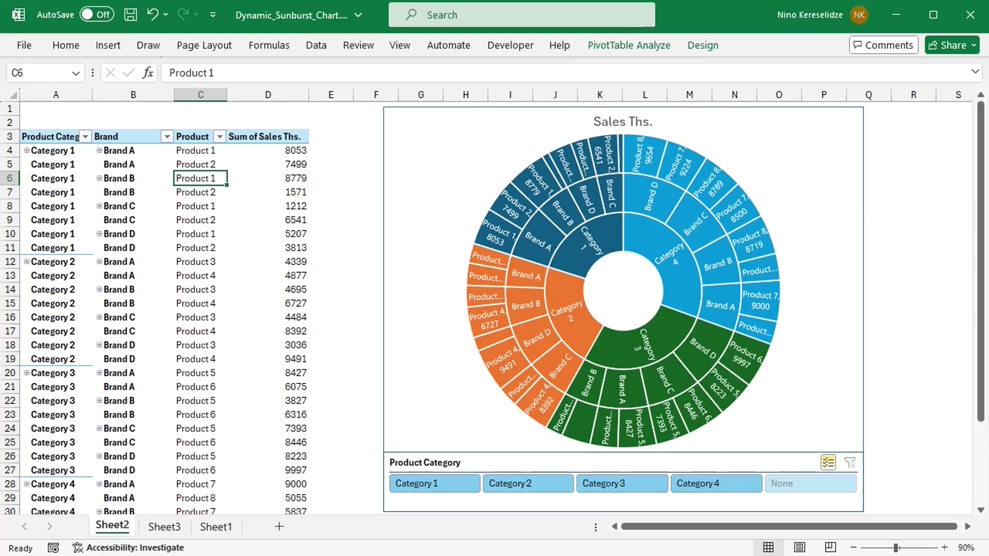
# Preview the Waterfall, Histogram and Sunburst chart types, then cancel without inserting a chart
pyautogui.moveTo(262, 249)
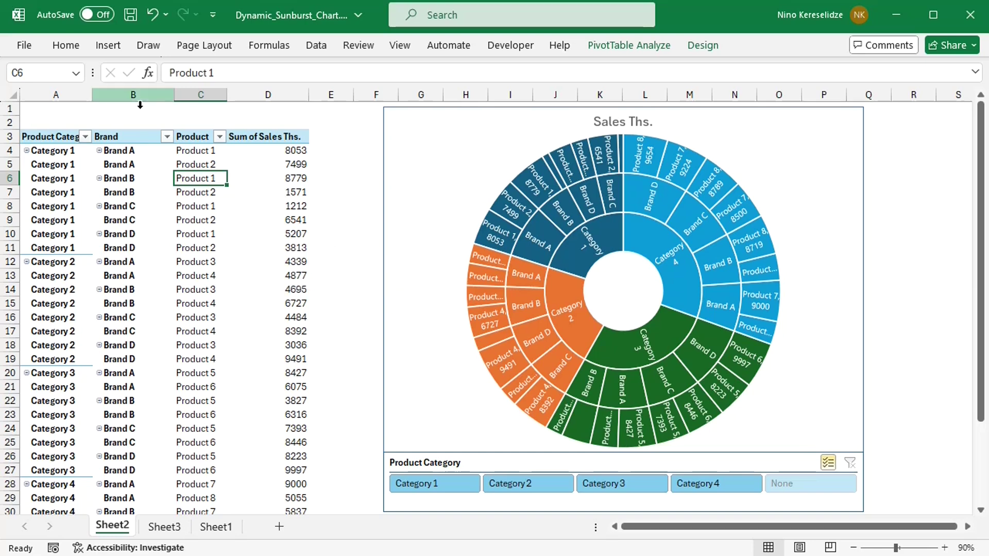
pyautogui.click(107, 45)
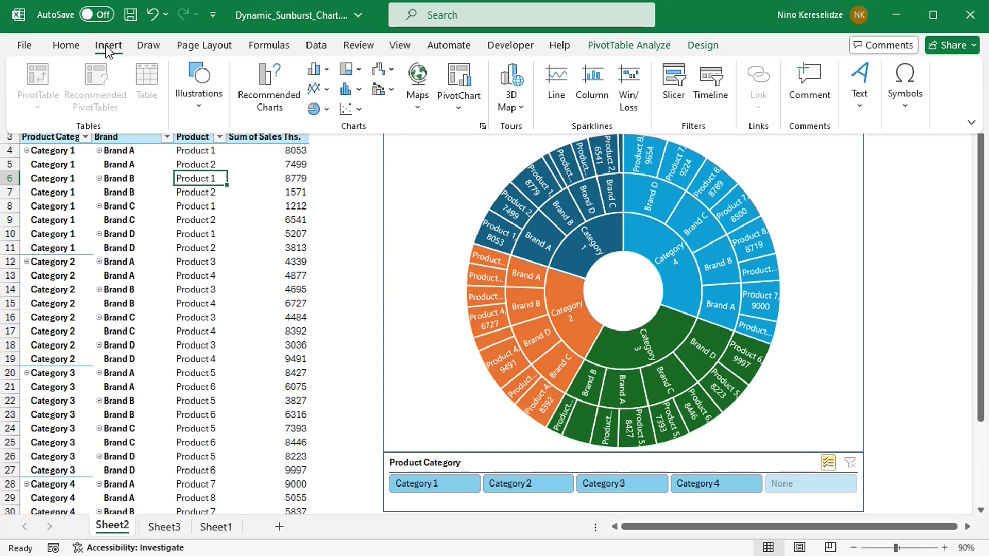
pyautogui.click(483, 128)
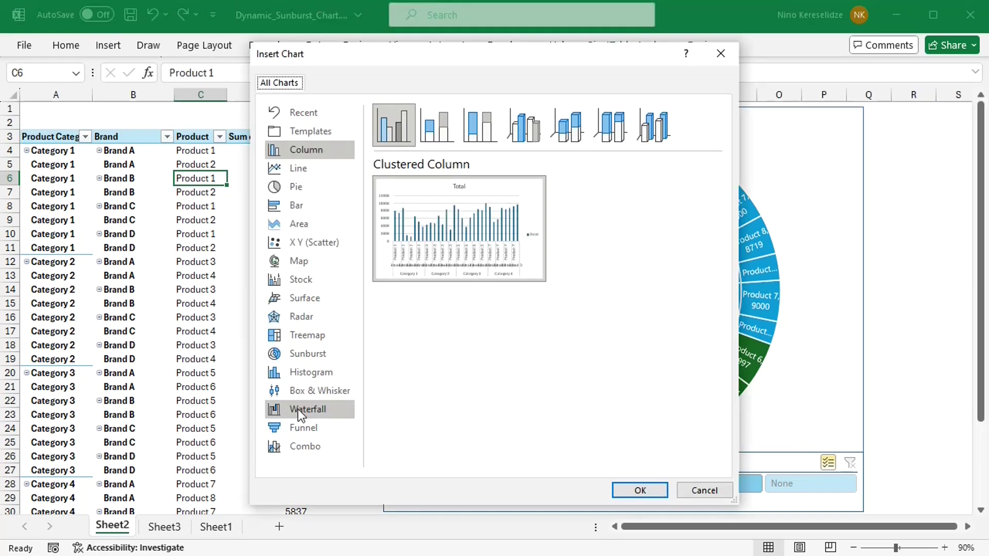
pyautogui.click(298, 409)
pyautogui.click(301, 373)
pyautogui.click(301, 355)
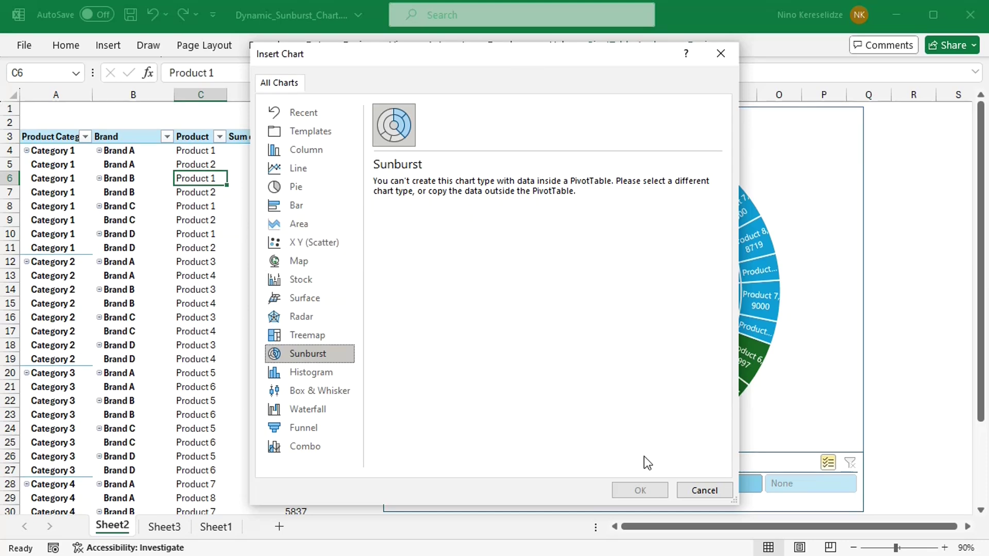
pyautogui.click(697, 489)
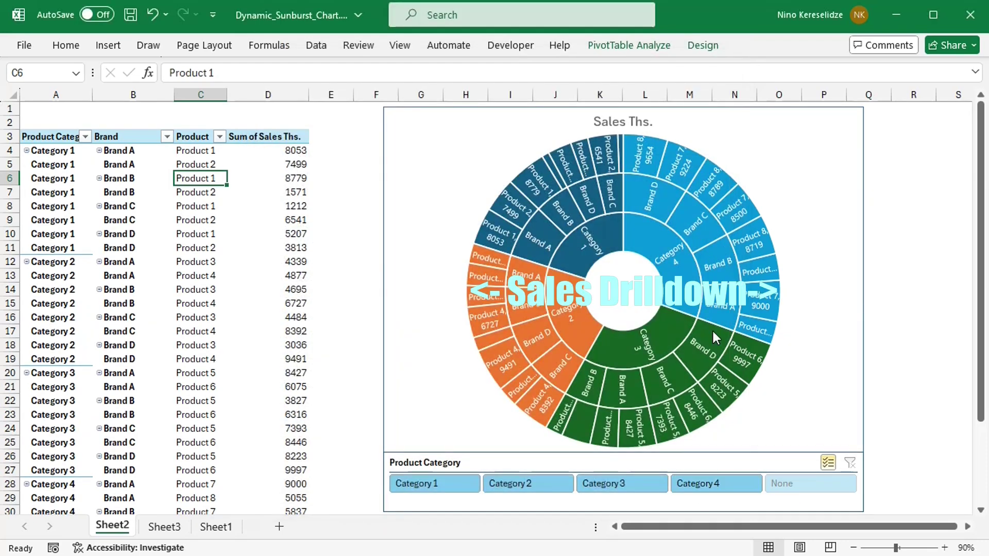
# In the slicer, deselect Categories 1–4, then select Category 2 and Category 4 and drop None
pyautogui.click(438, 484)
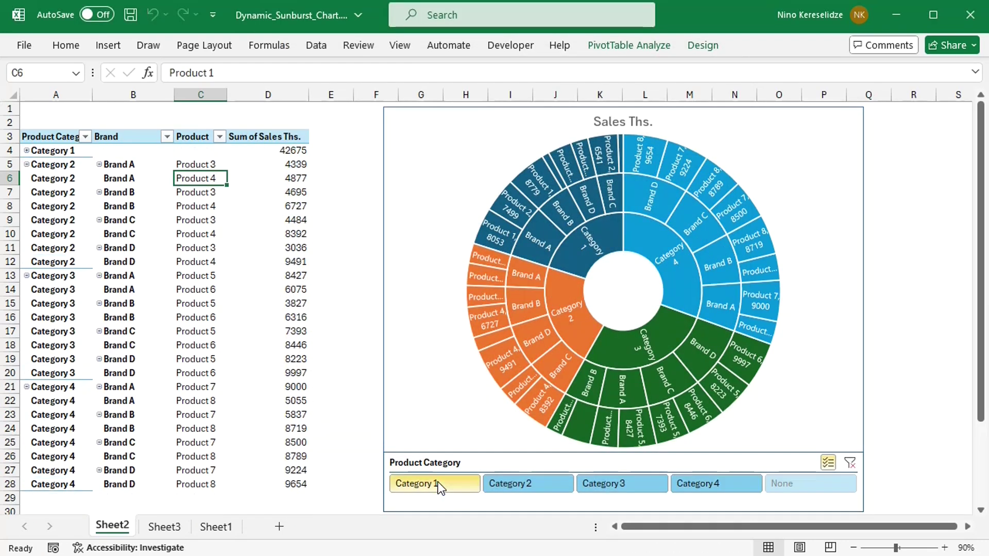
pyautogui.click(521, 486)
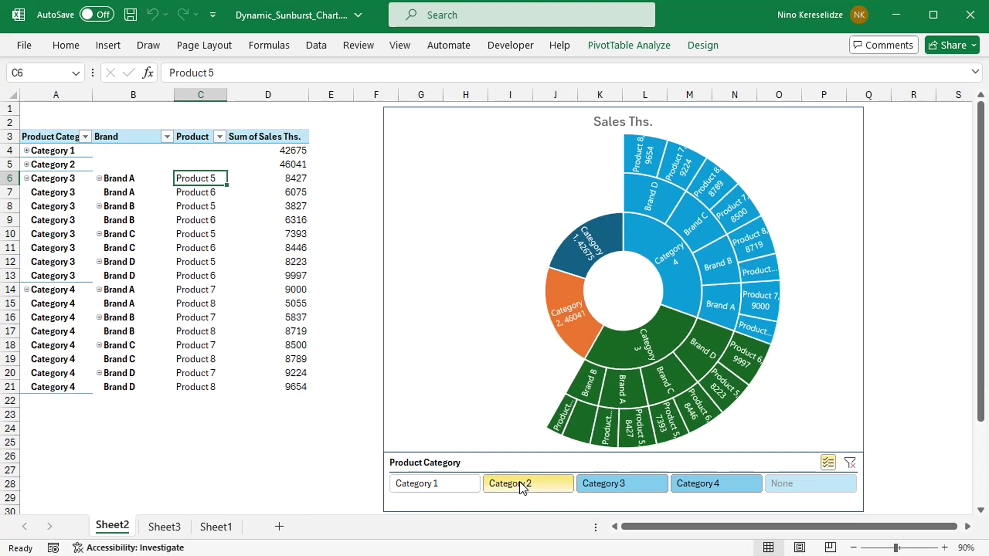
pyautogui.click(637, 487)
pyautogui.click(725, 488)
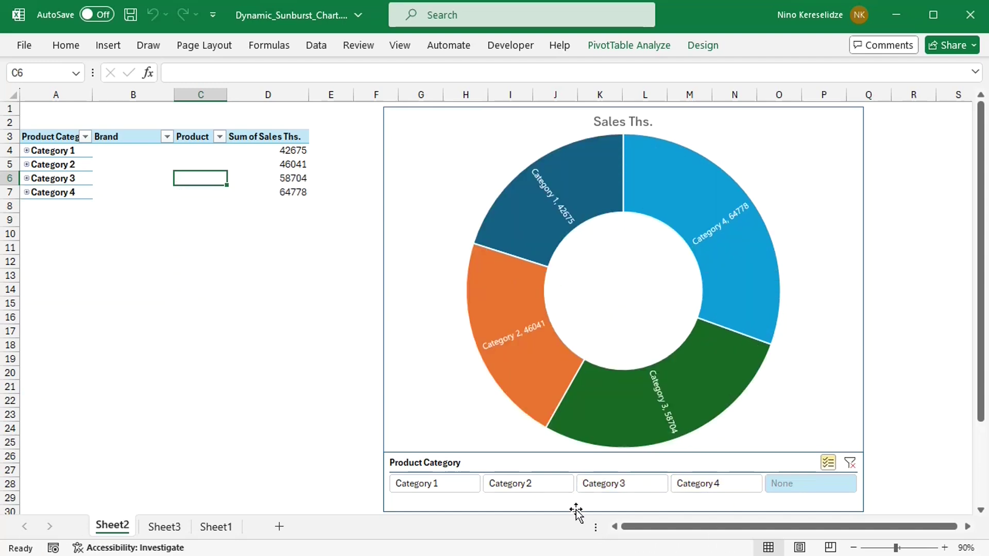
pyautogui.click(546, 486)
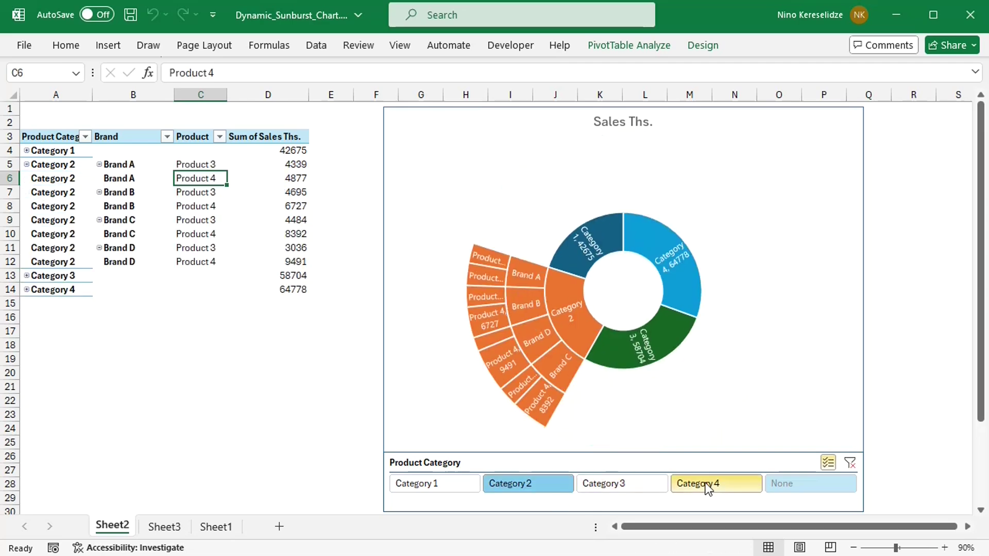
pyautogui.click(713, 481)
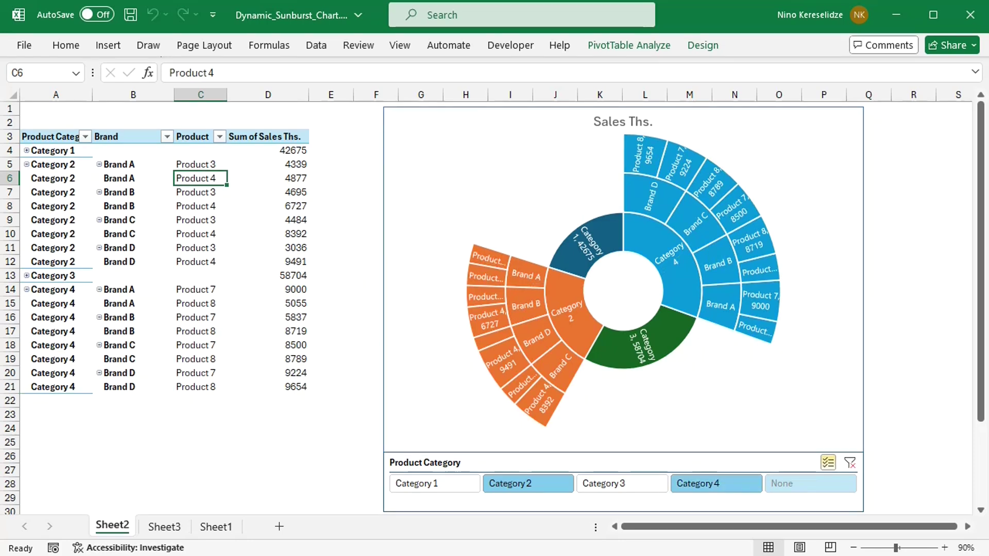
pyautogui.click(806, 490)
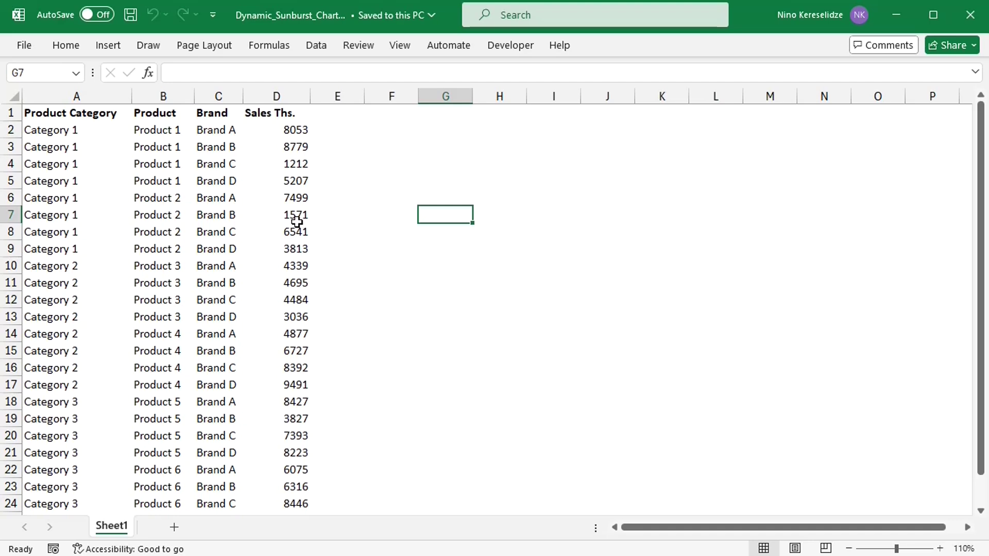
# Convert the sales data range into a table with headers
pyautogui.click(297, 221)
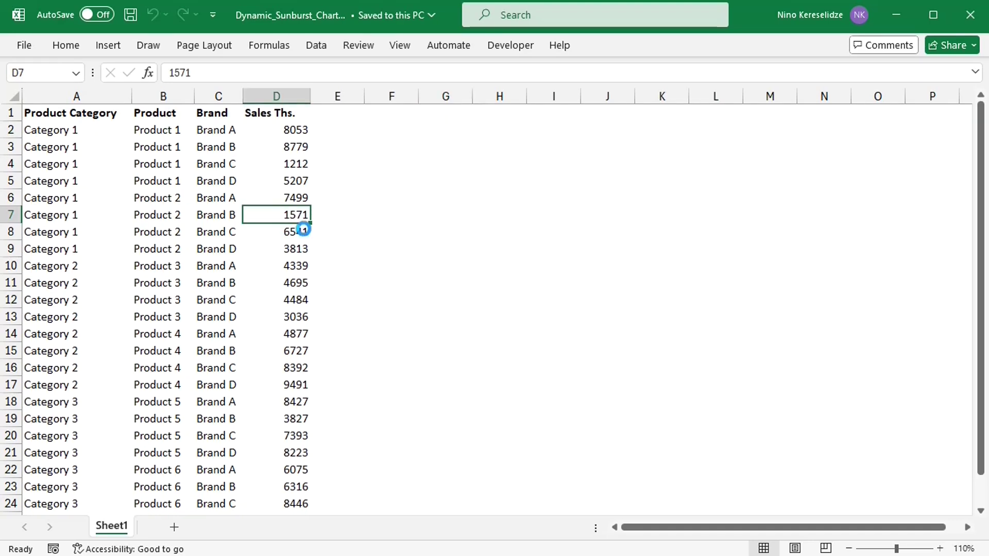
pyautogui.hotkey('ctrl', 't')
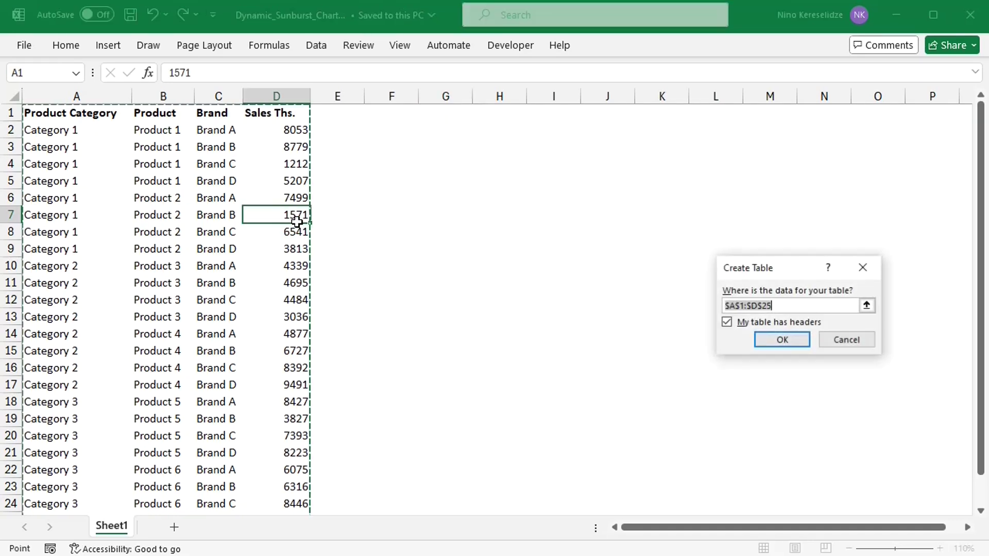
pyautogui.click(773, 339)
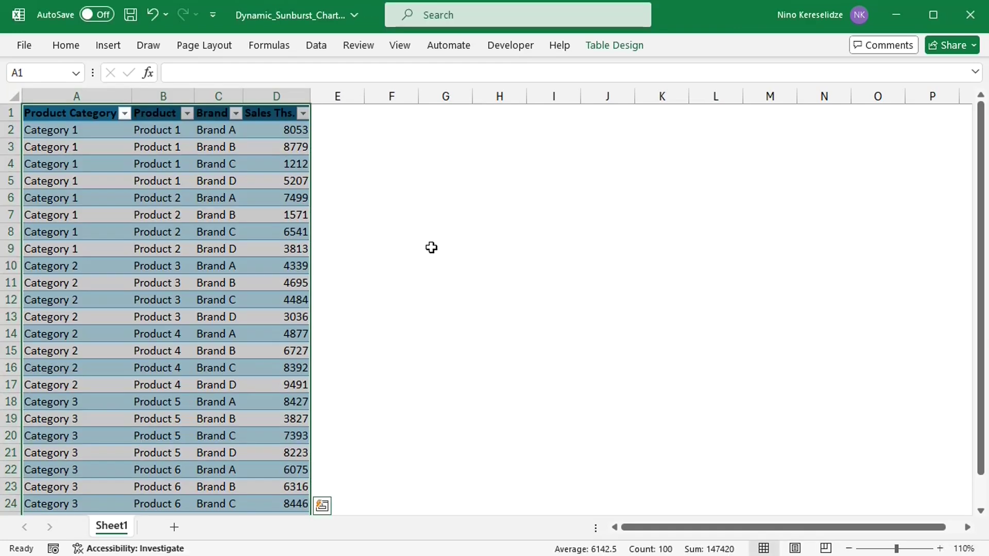
# Insert a pivot table from the table on a new worksheet
pyautogui.click(109, 47)
pyautogui.click(50, 109)
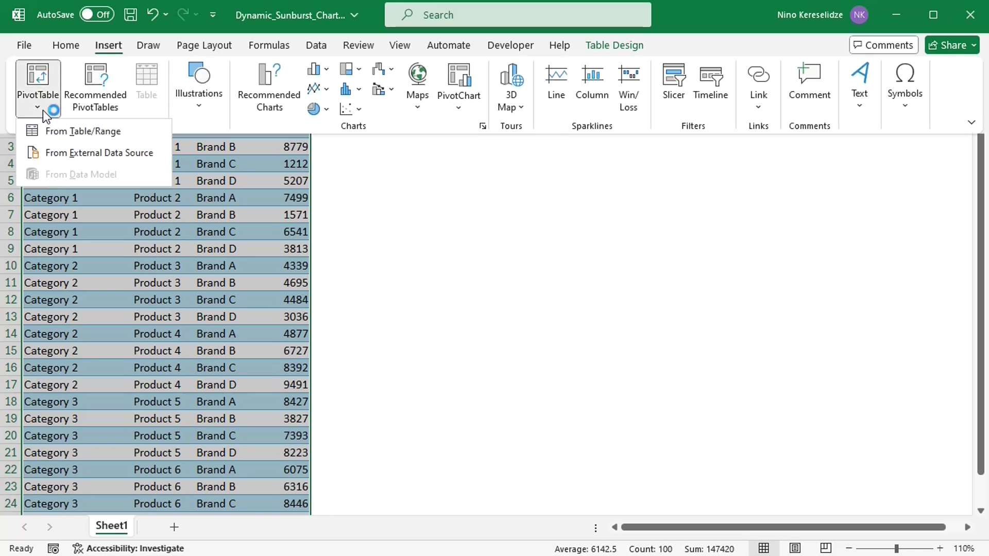
pyautogui.click(93, 130)
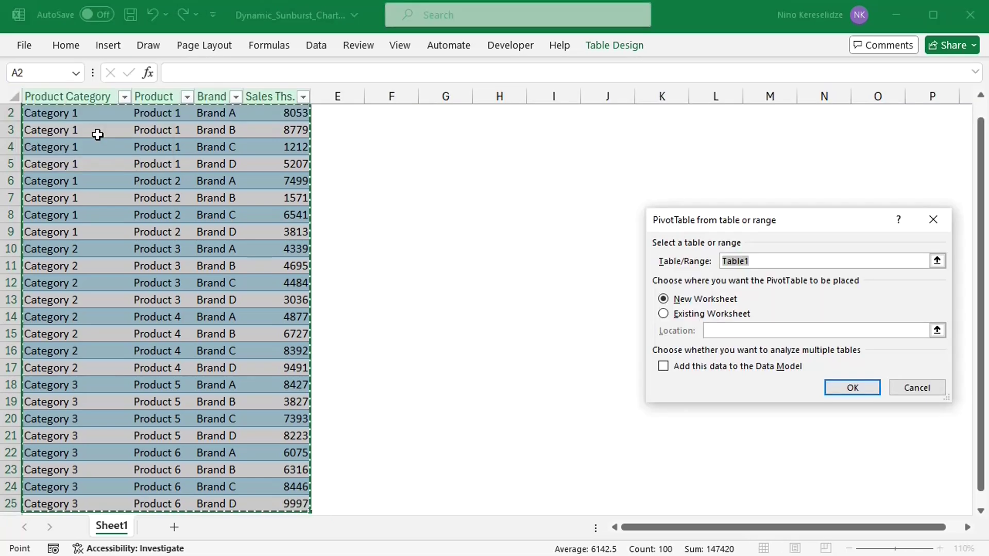
pyautogui.click(842, 391)
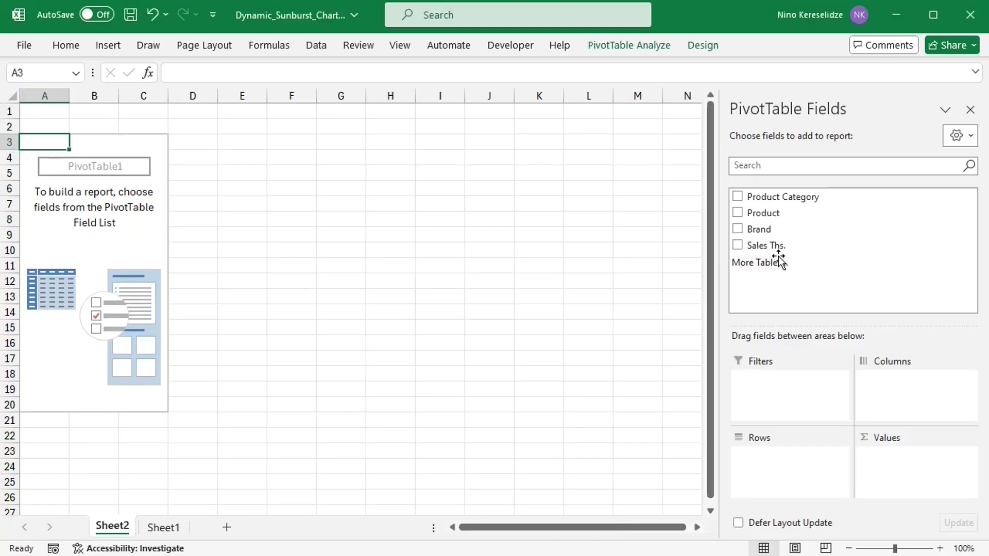
# Add Product Category, Brand and Product as rows and sum Sales Ths. as values
pyautogui.click(737, 197)
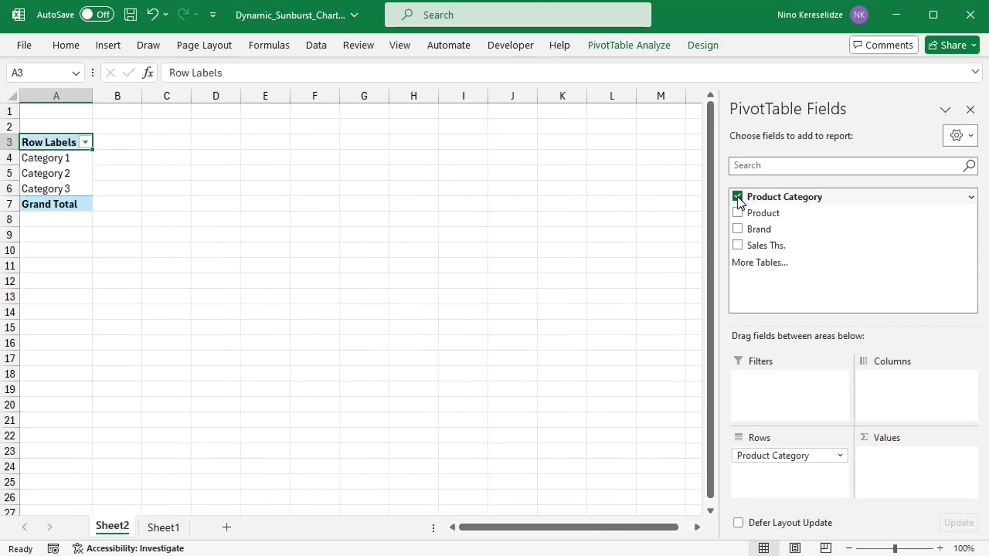
pyautogui.click(738, 228)
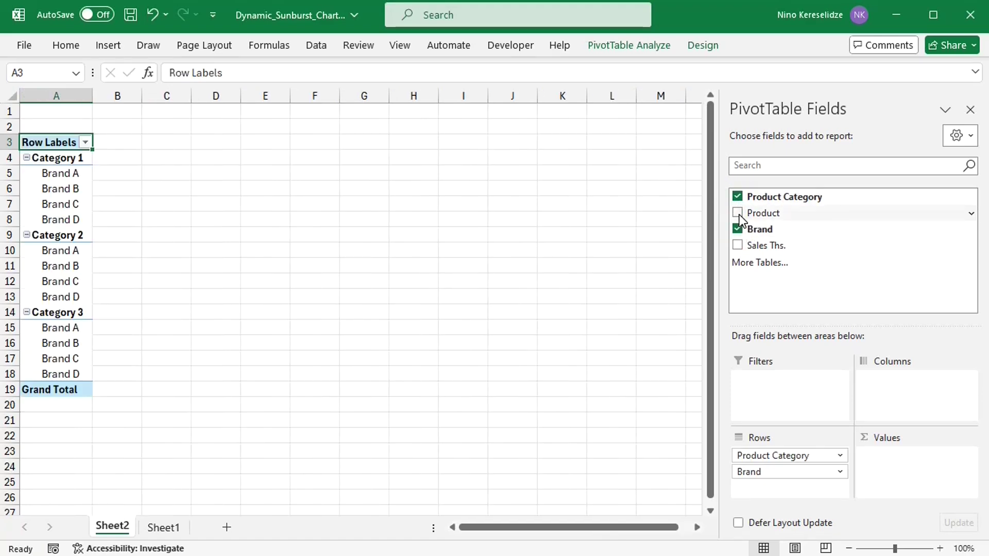
pyautogui.click(738, 213)
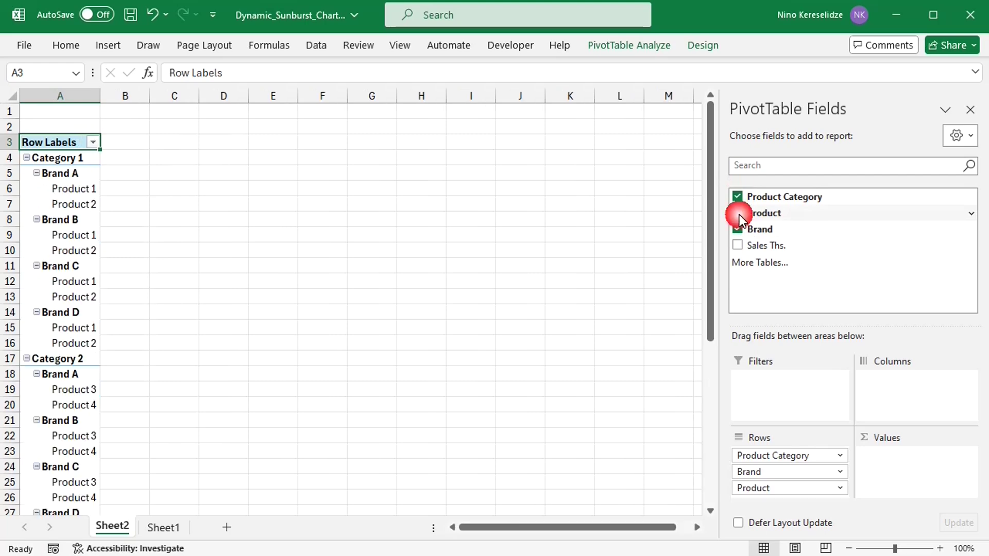
pyautogui.click(738, 245)
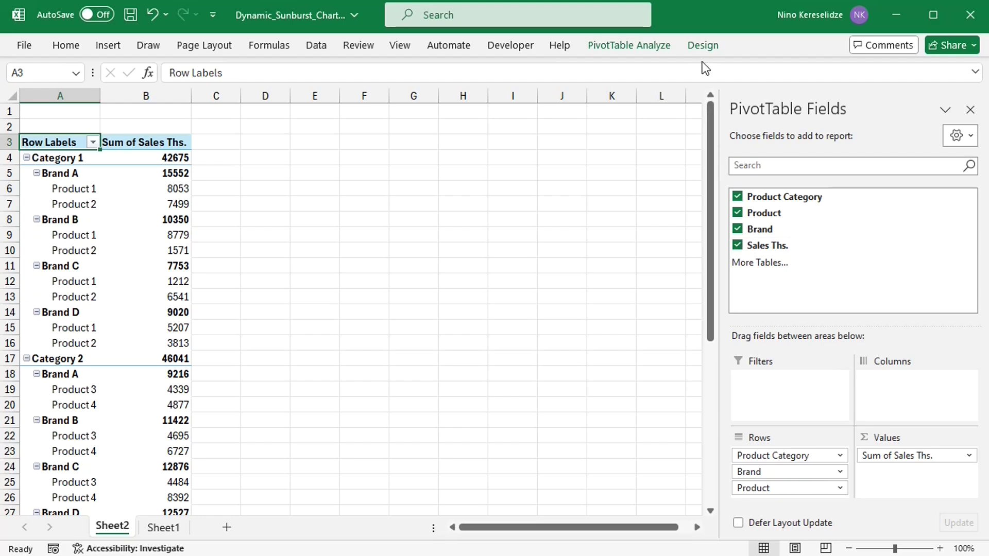
# Turn off subtotals and grand totals, use Tabular Form and repeat all item labels
pyautogui.click(703, 46)
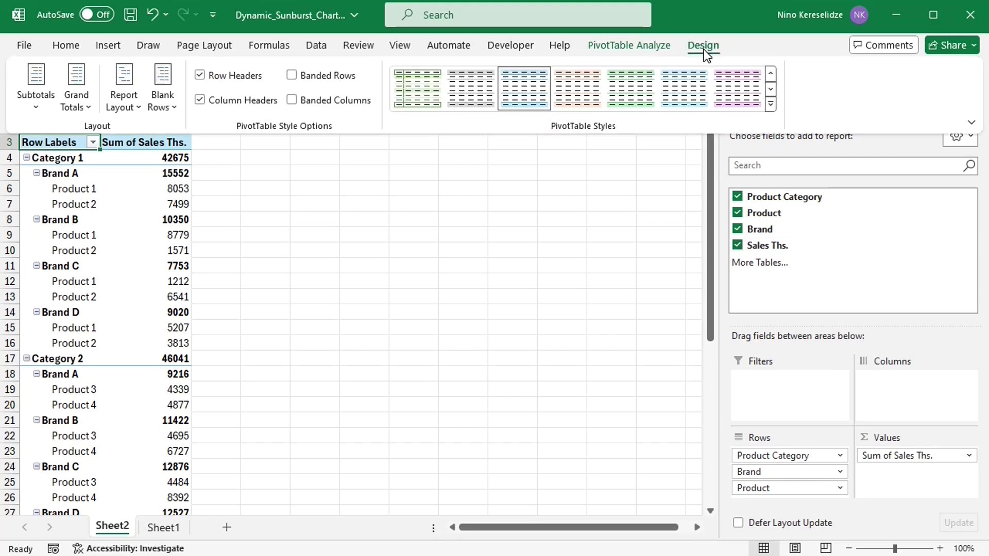
pyautogui.click(33, 103)
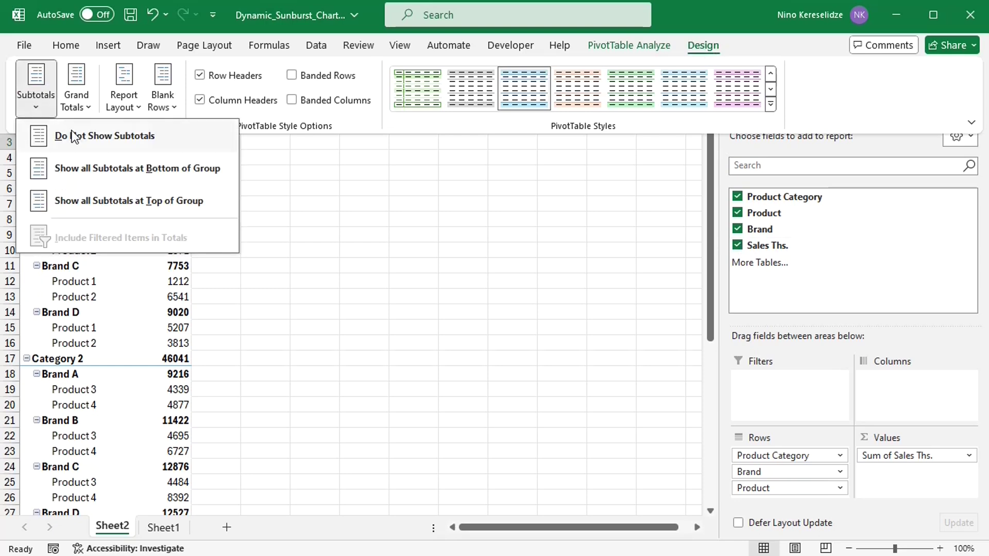
pyautogui.click(73, 133)
pyautogui.click(76, 106)
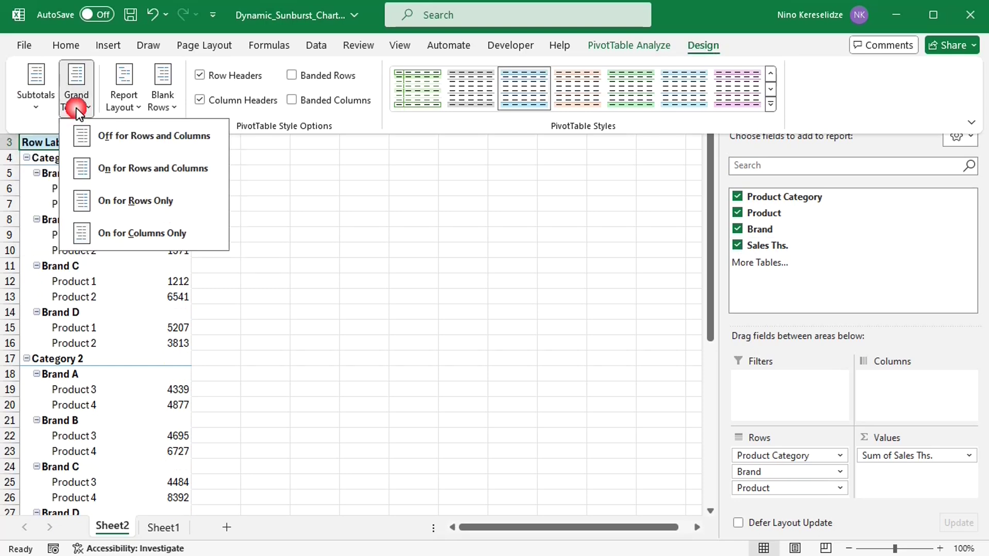
pyautogui.click(112, 137)
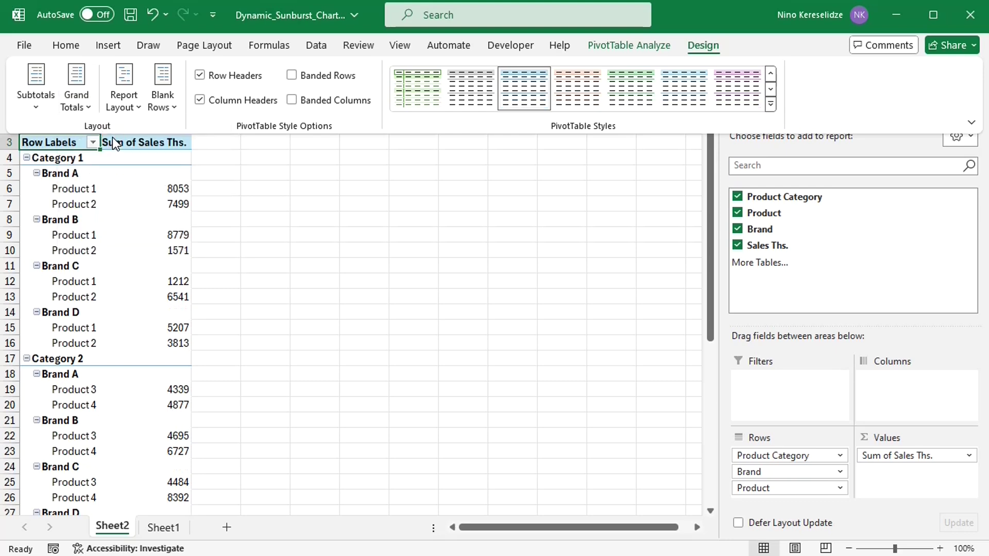
pyautogui.click(129, 101)
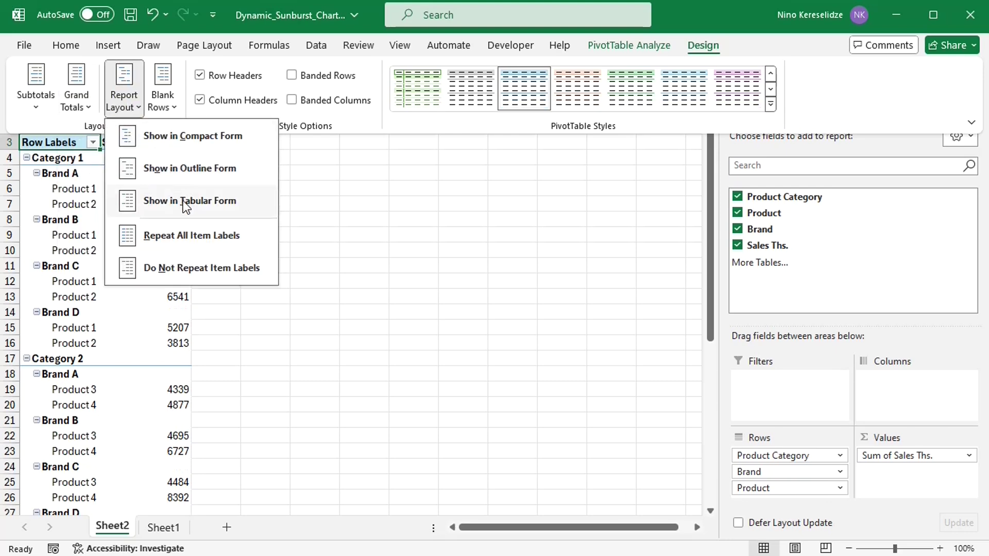
pyautogui.click(186, 204)
pyautogui.click(132, 109)
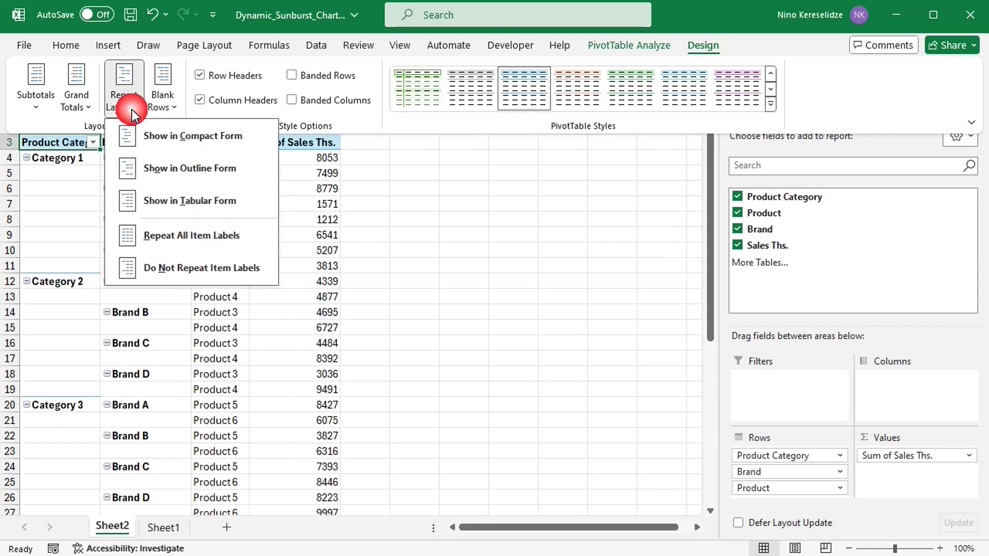
pyautogui.click(195, 234)
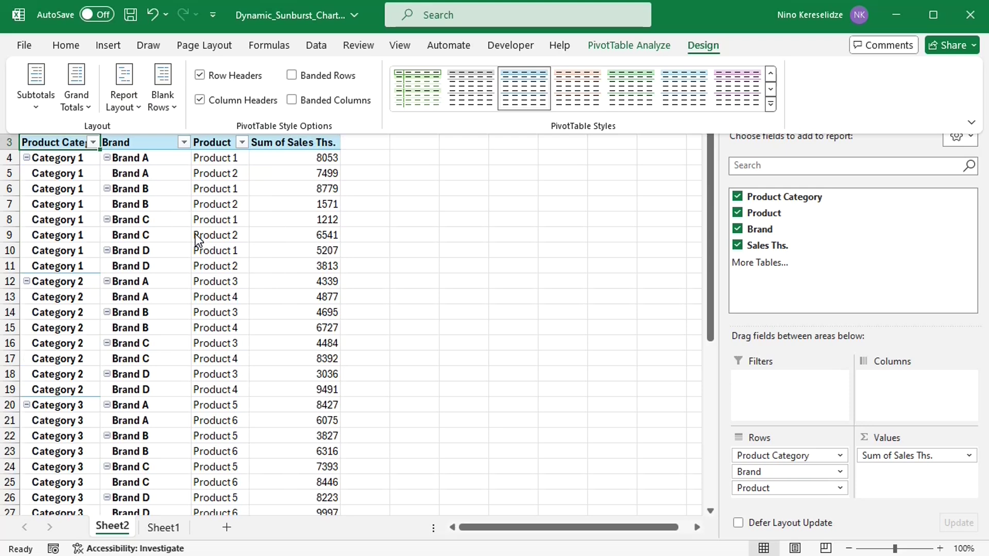
pyautogui.click(459, 220)
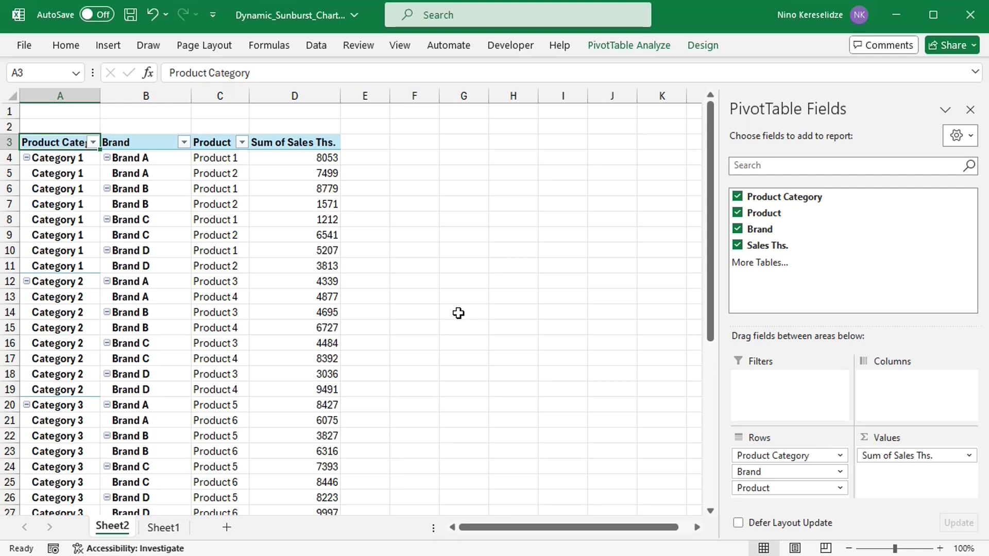
# Type =OFFSET(A3,0,0,COUNTA(A:A),COUNTA(3:3)) into cell F4
pyautogui.click(406, 164)
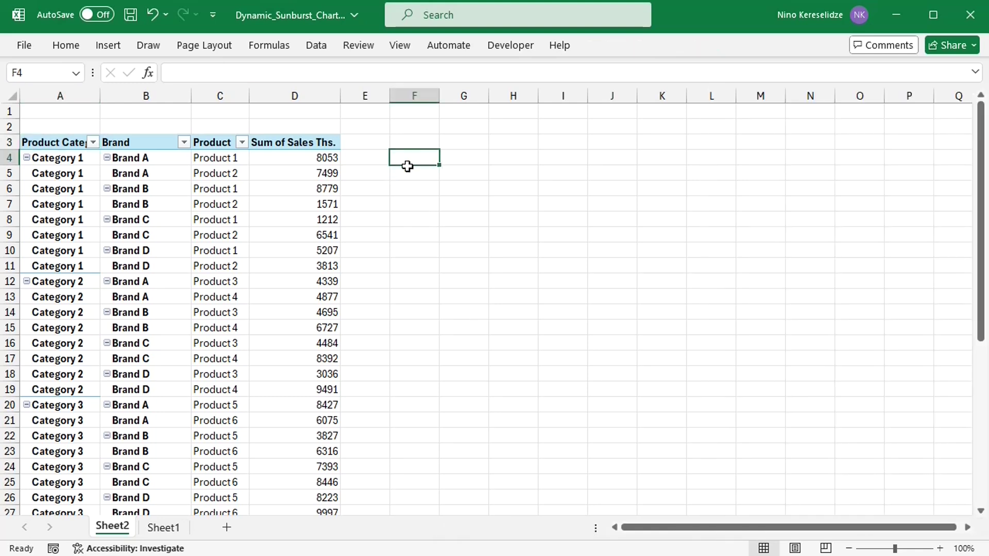
pyautogui.write('=offset(')
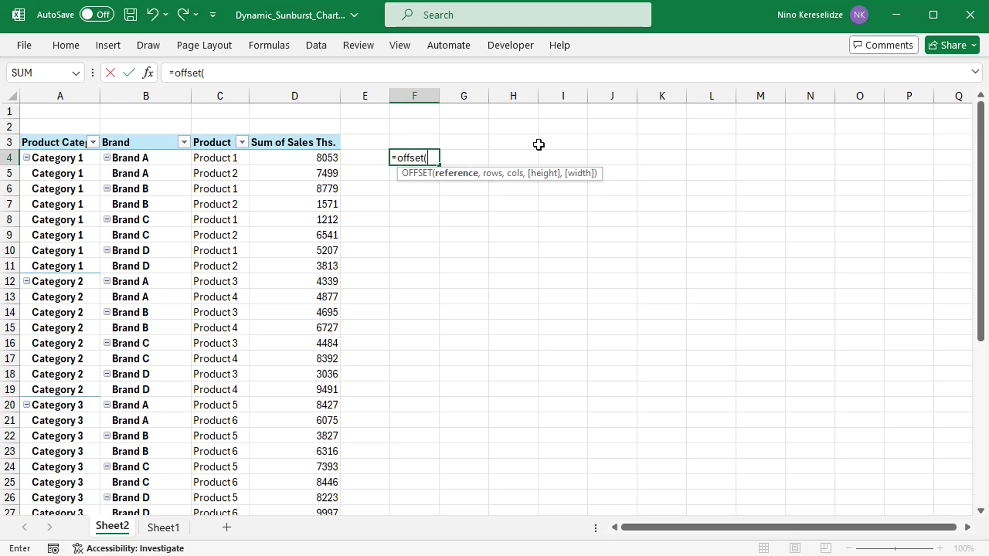
pyautogui.write('a3,')
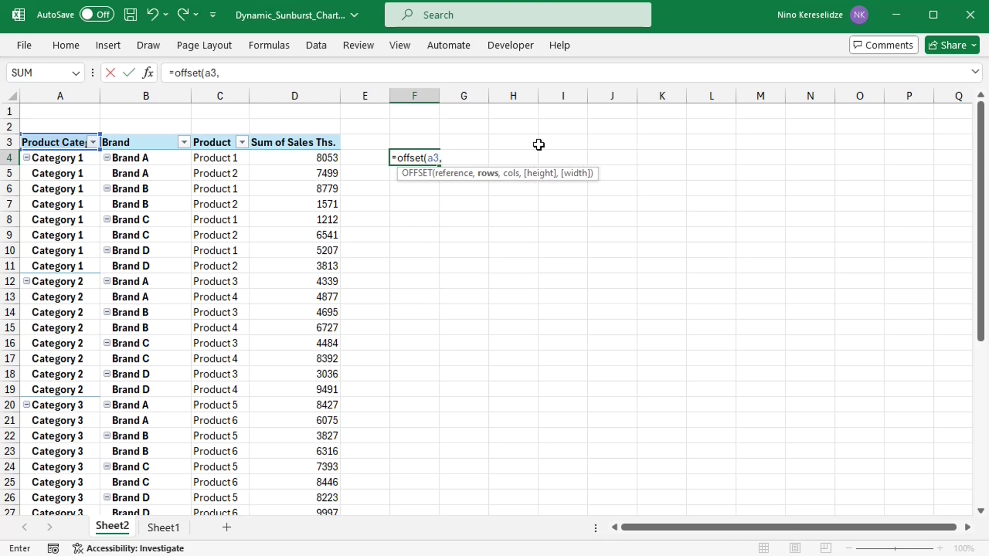
pyautogui.write('0,0,')
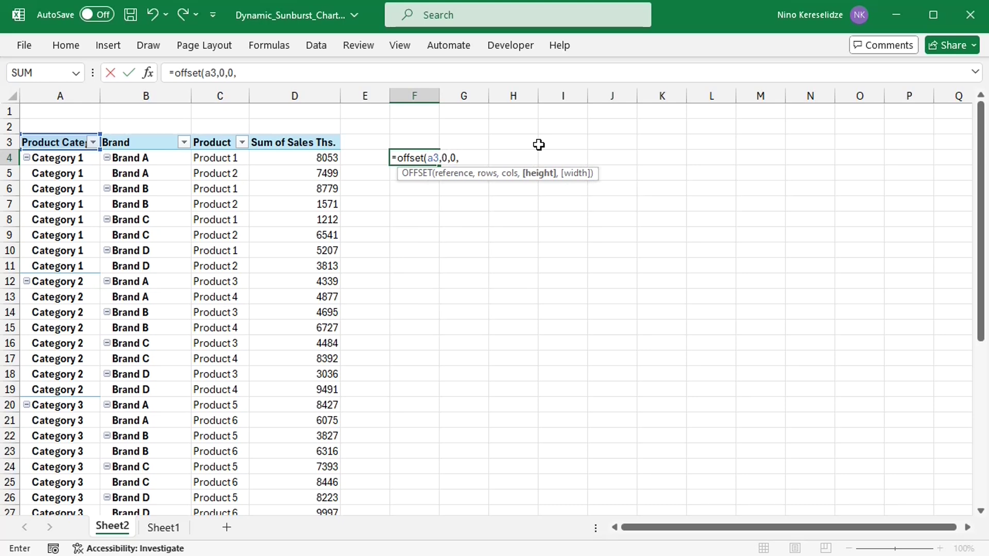
pyautogui.write('counta')
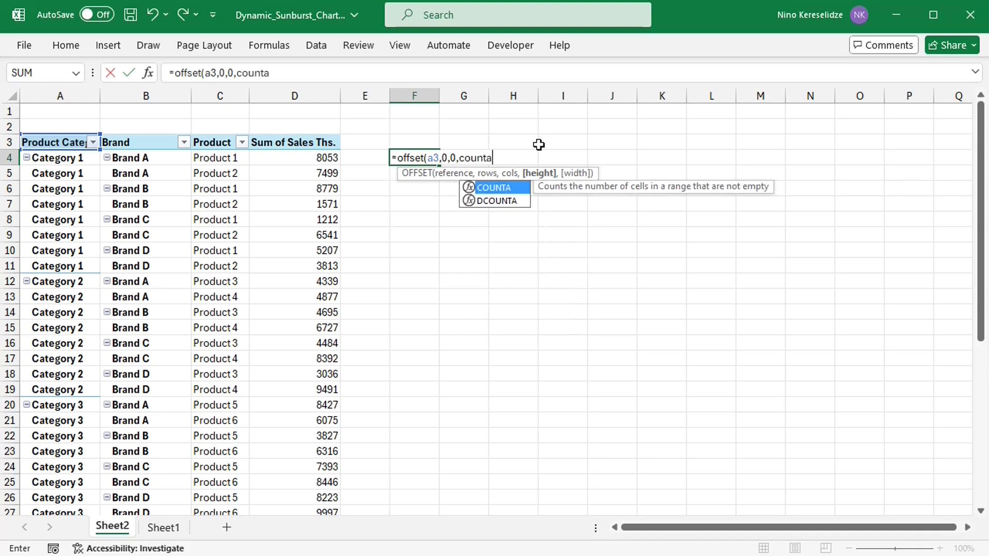
pyautogui.write('(')
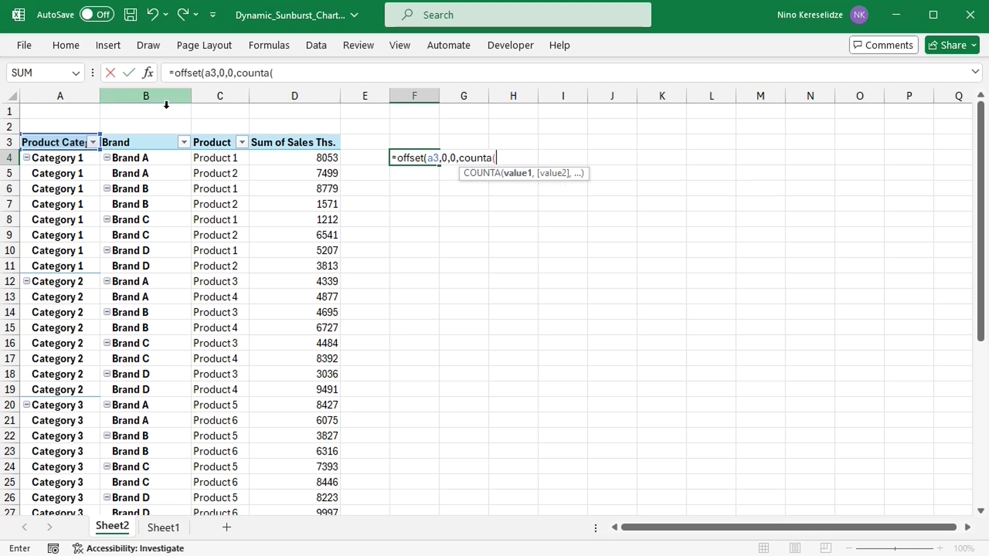
pyautogui.click(62, 102)
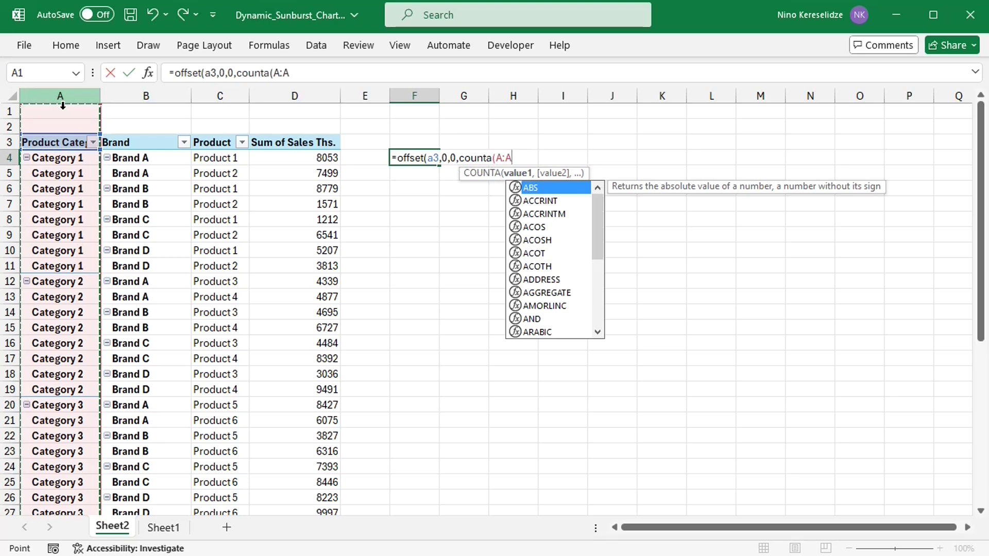
pyautogui.write(')')
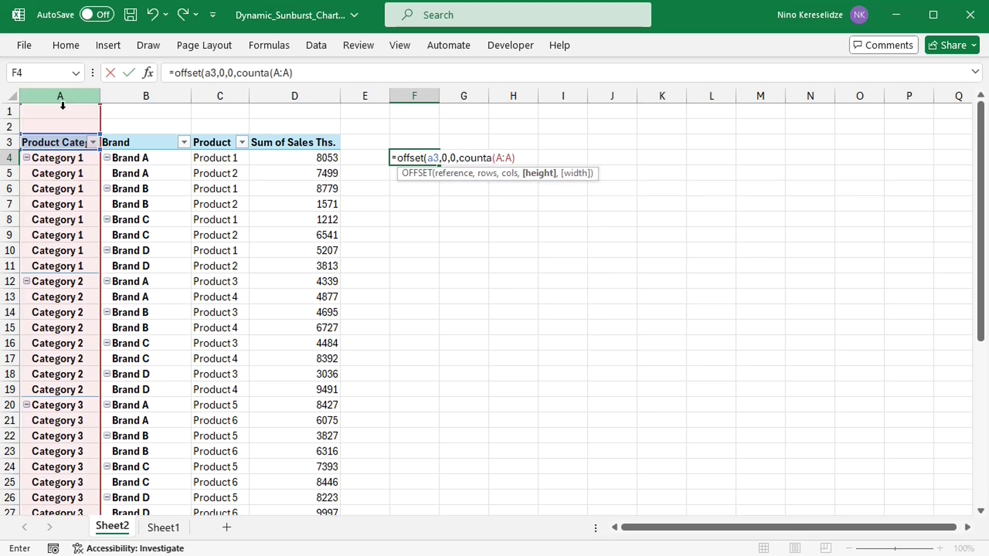
pyautogui.write(',coun')
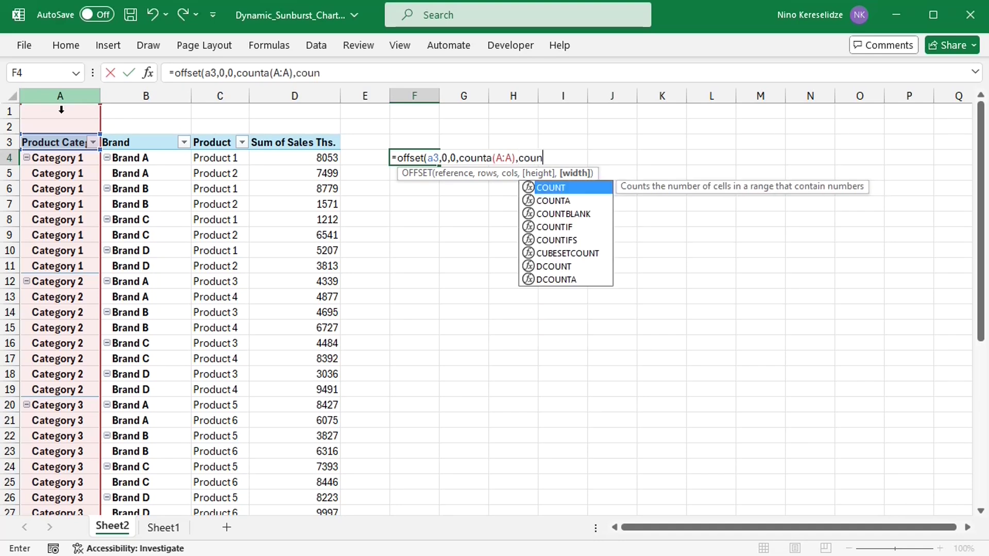
pyautogui.write('ta')
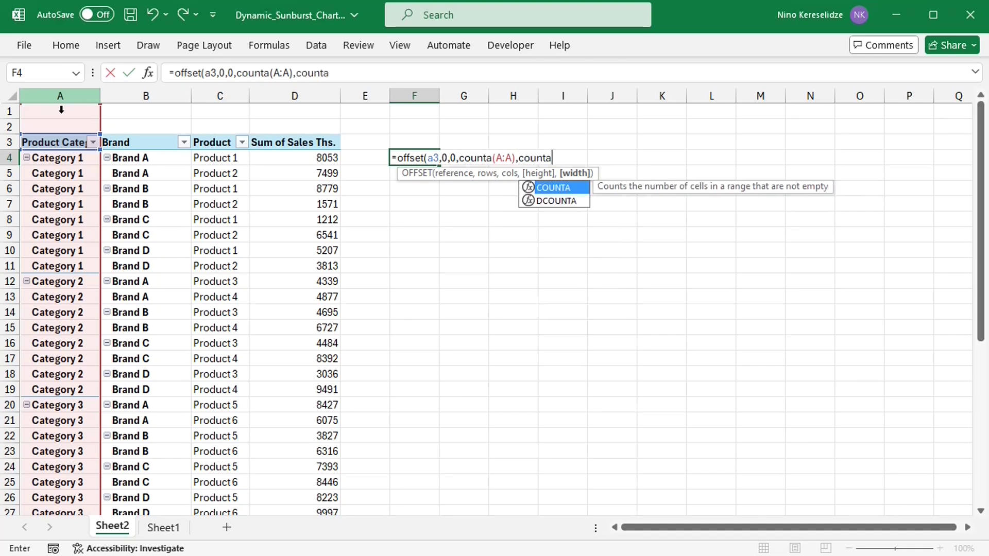
pyautogui.write('(')
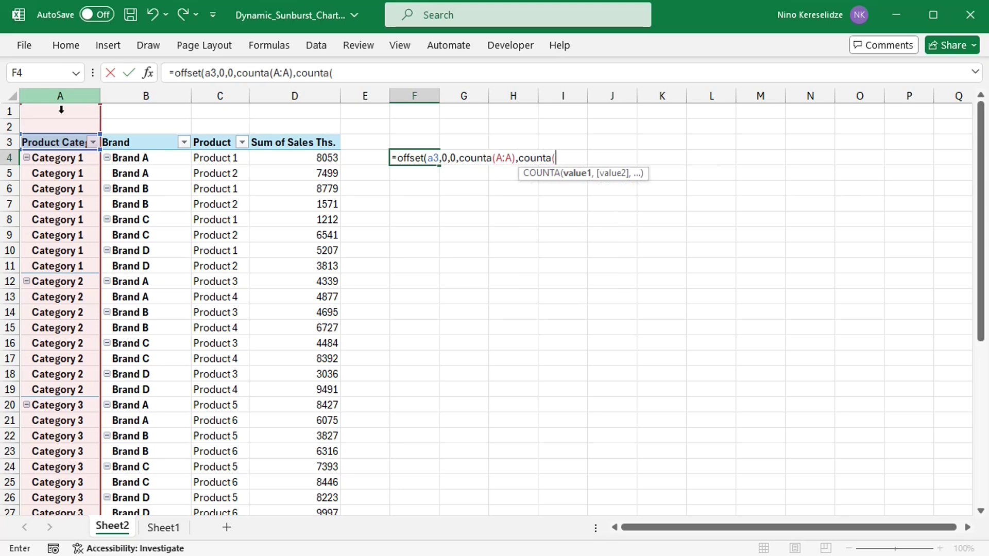
pyautogui.click(26, 152)
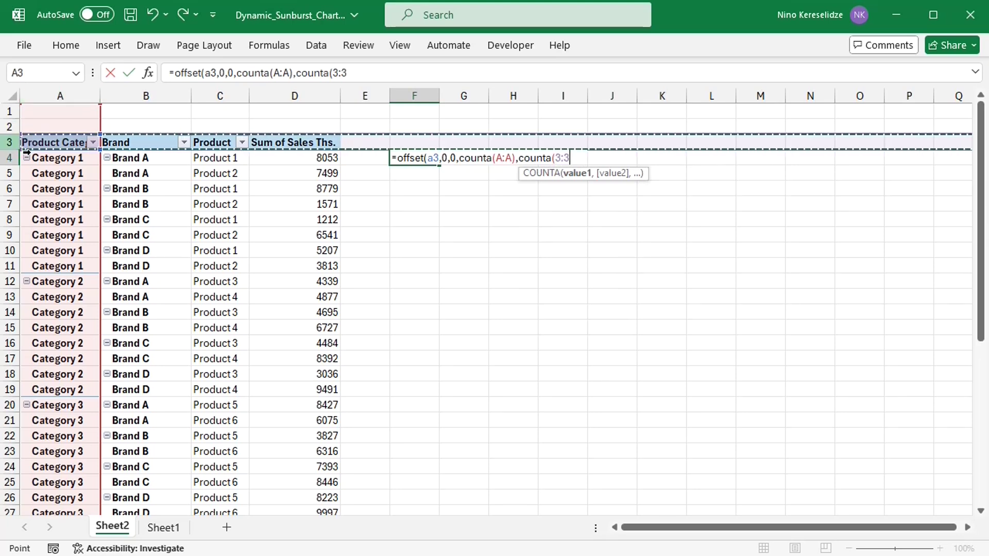
pyautogui.write('))')
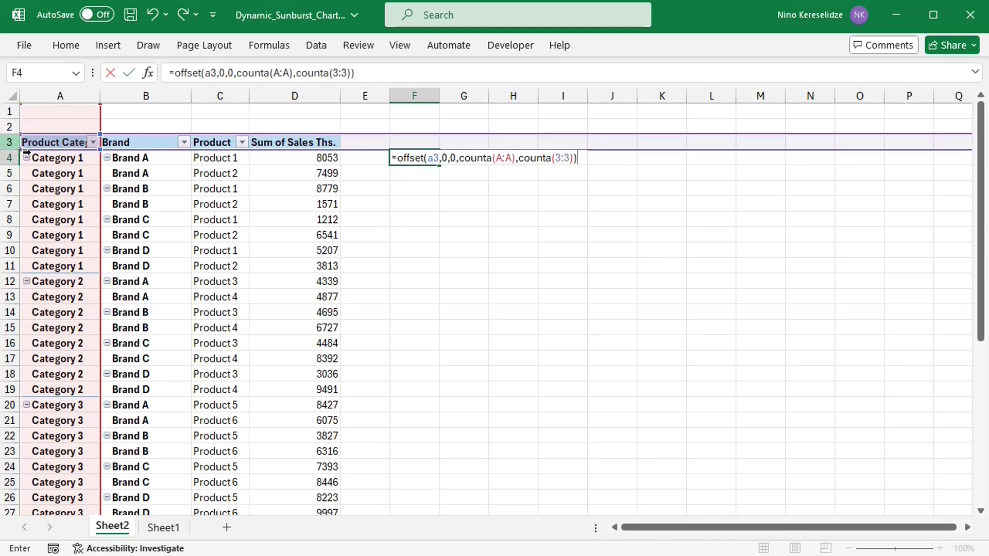
# Commit the F4 OFFSET formula and insert a Sunburst chart from its spilled data
pyautogui.press('Return')
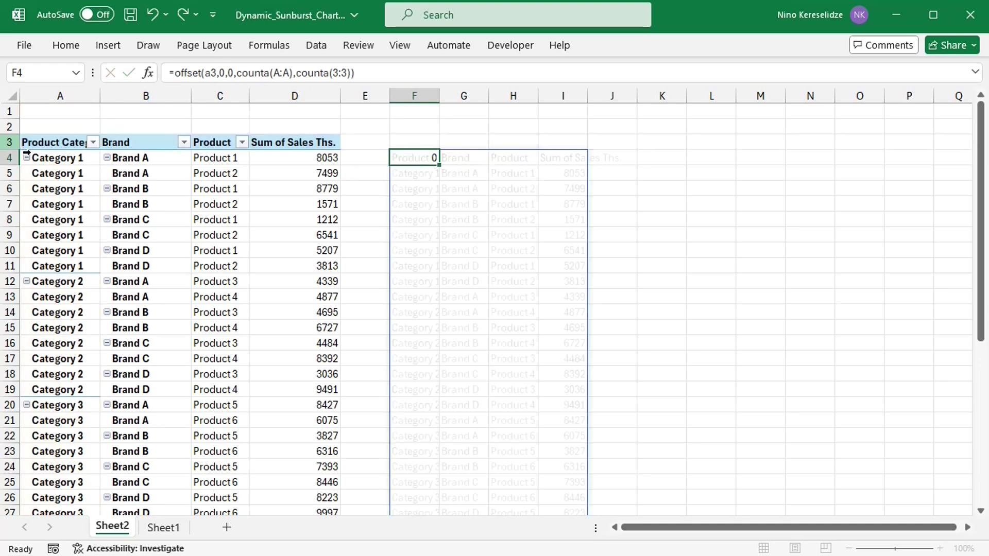
pyautogui.click(108, 47)
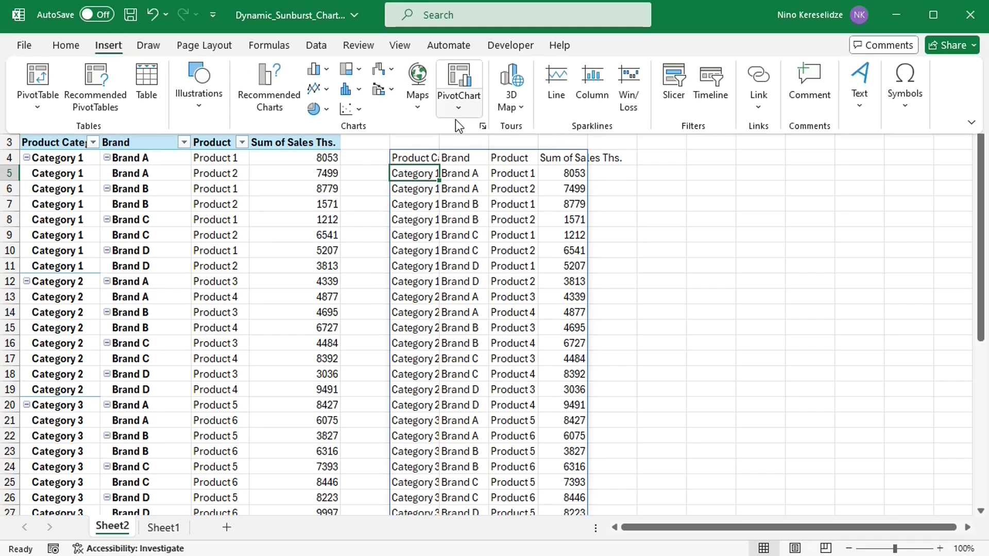
pyautogui.click(480, 127)
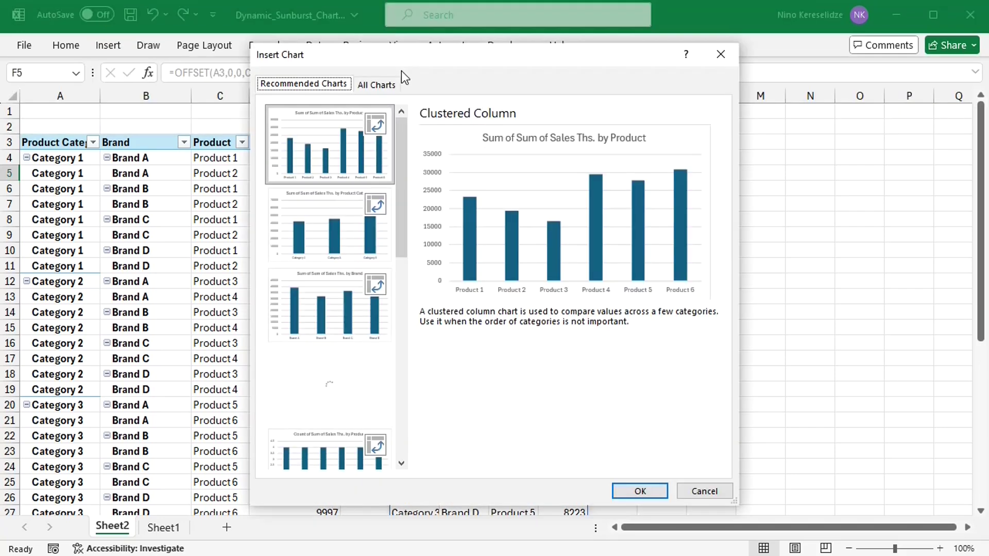
pyautogui.click(388, 85)
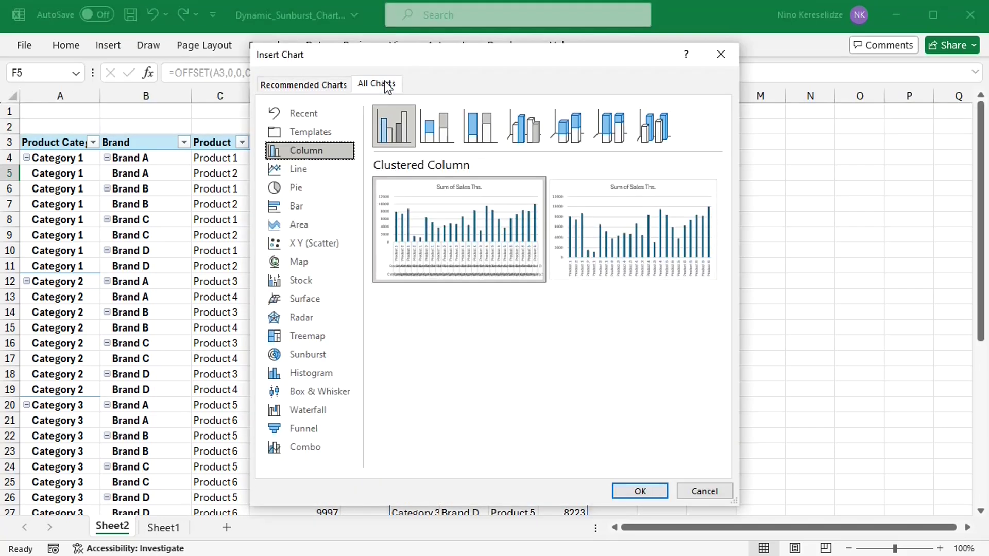
pyautogui.click(312, 354)
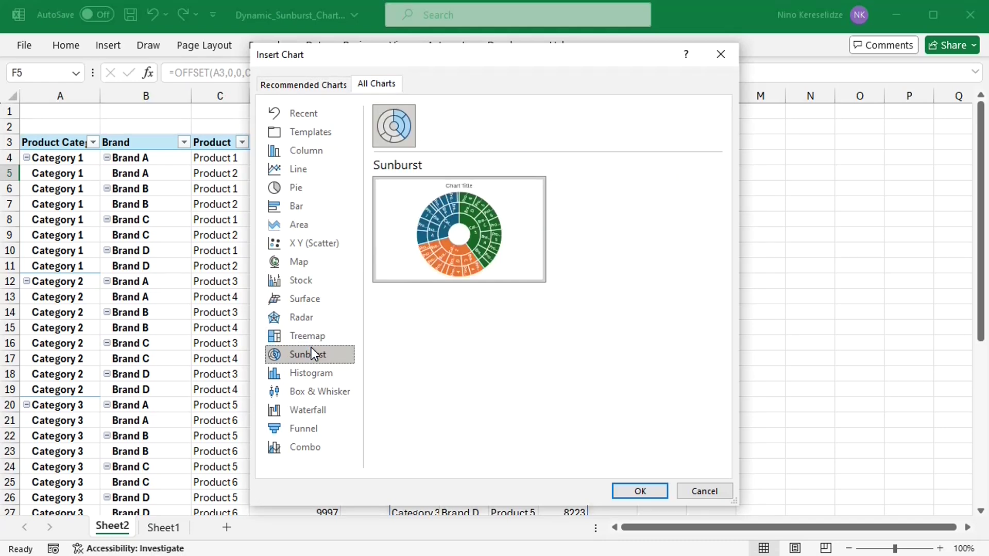
pyautogui.click(651, 495)
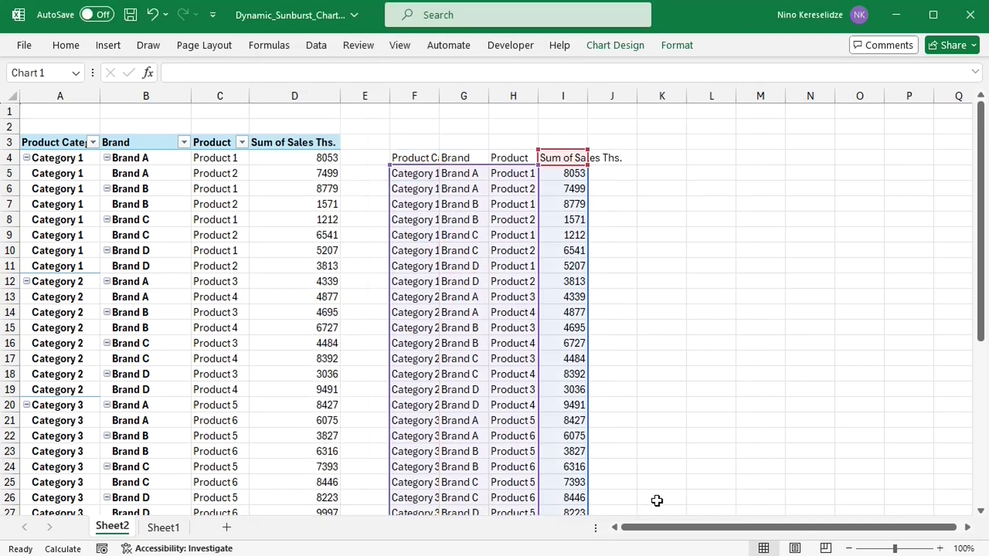
# Move the sunburst chart right of the tables and enlarge it, zooming the sheet out
pyautogui.moveTo(623, 227); pyautogui.dragTo(934, 172)
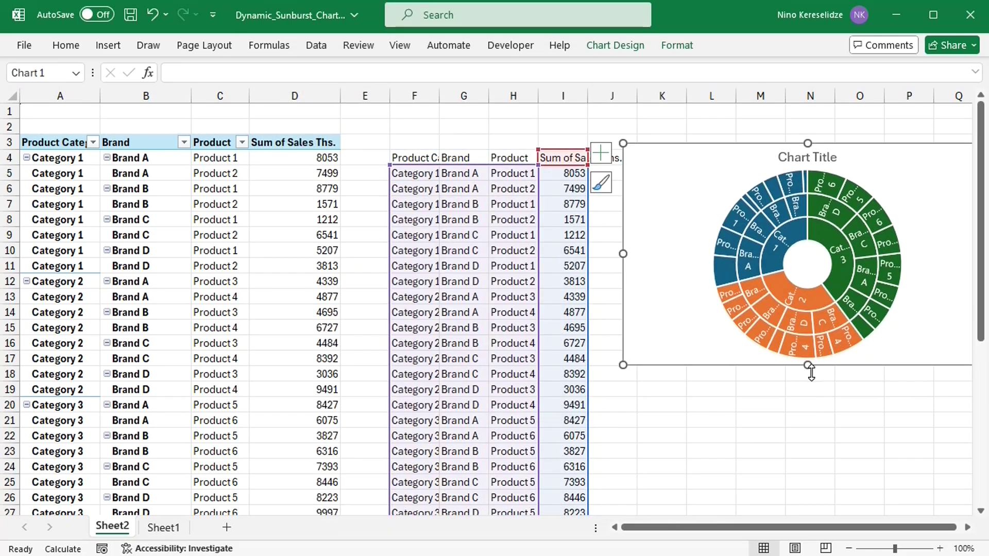
pyautogui.moveTo(808, 365); pyautogui.dragTo(801, 425)
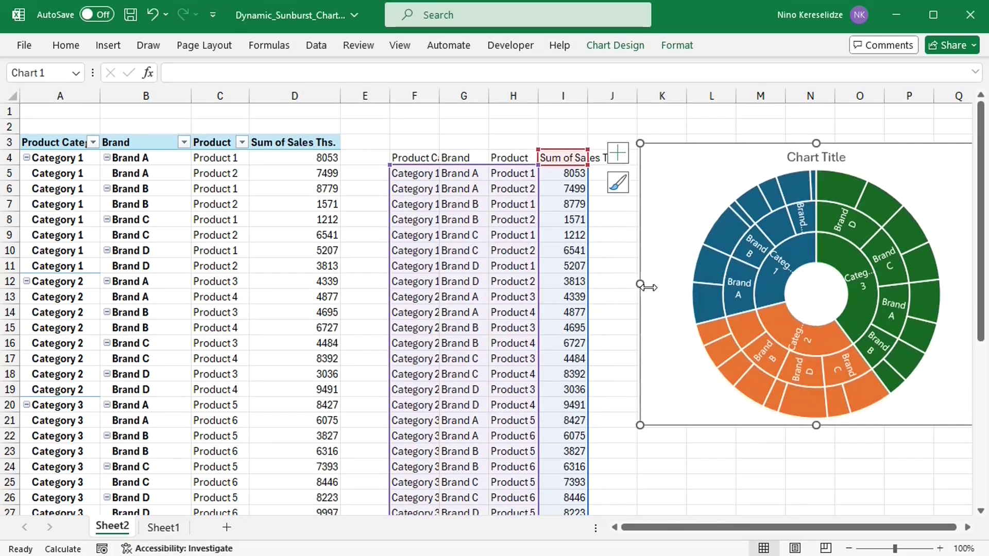
pyautogui.moveTo(701, 168); pyautogui.dragTo(690, 132)
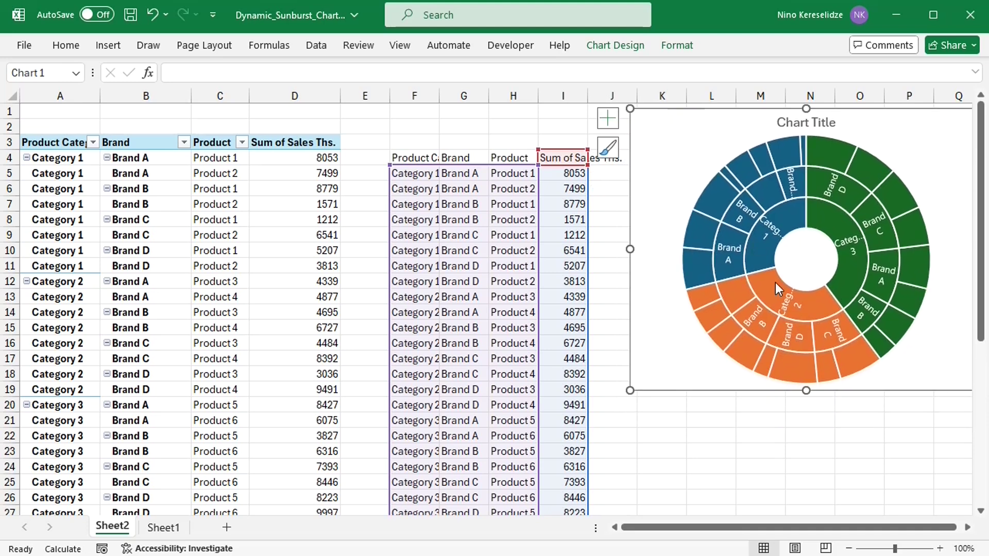
pyautogui.click(848, 548)
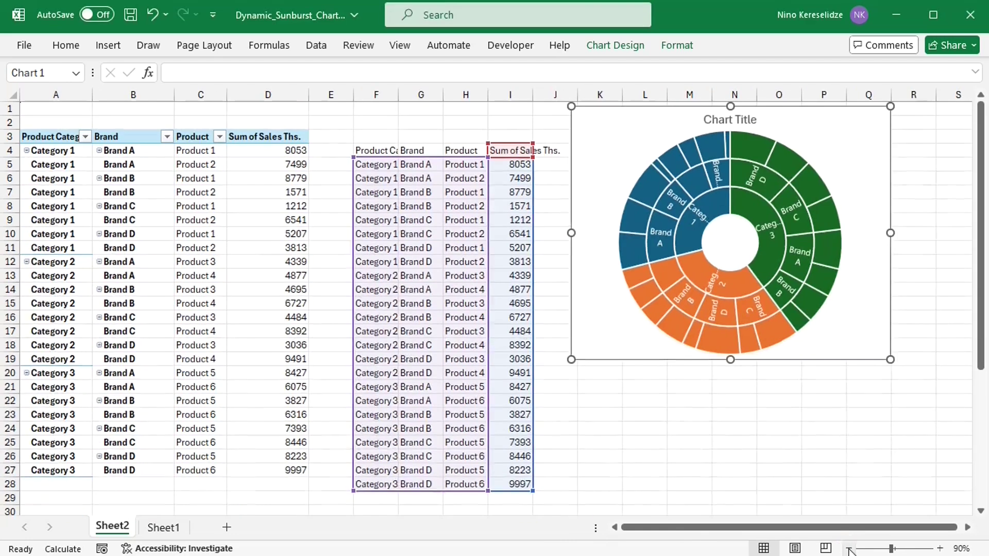
pyautogui.moveTo(894, 362); pyautogui.dragTo(950, 417)
# Turn off the worksheet gridlines
pyautogui.press('Escape')
pyautogui.click(400, 45)
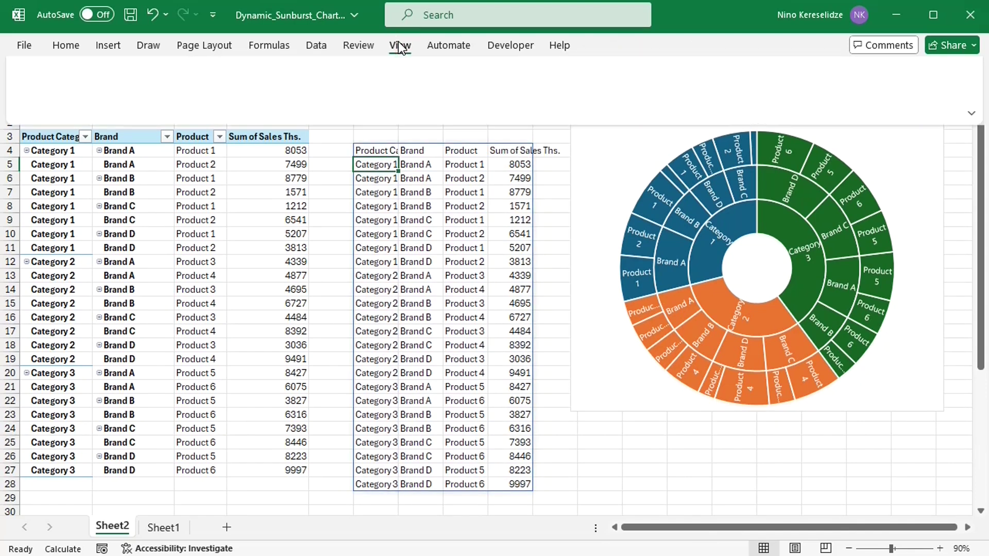
pyautogui.click(348, 89)
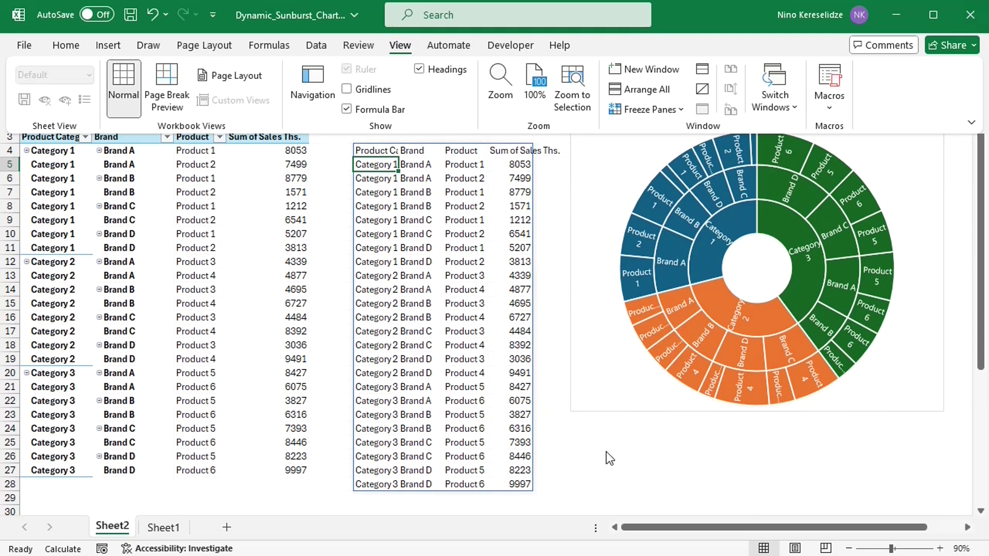
pyautogui.click(607, 452)
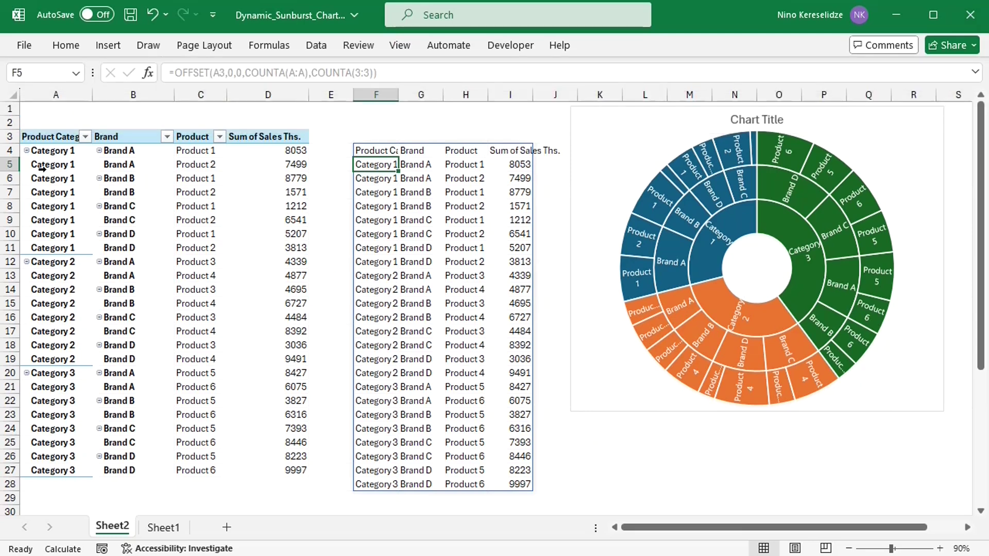
# Collapse Category 1 in the pivot, close the field list, and select cell F4
pyautogui.click(27, 151)
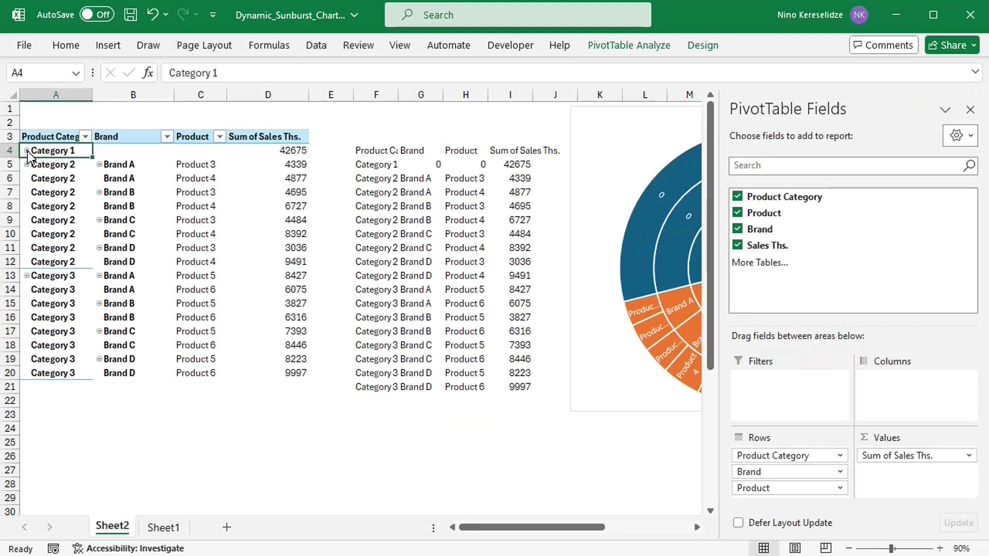
pyautogui.click(970, 110)
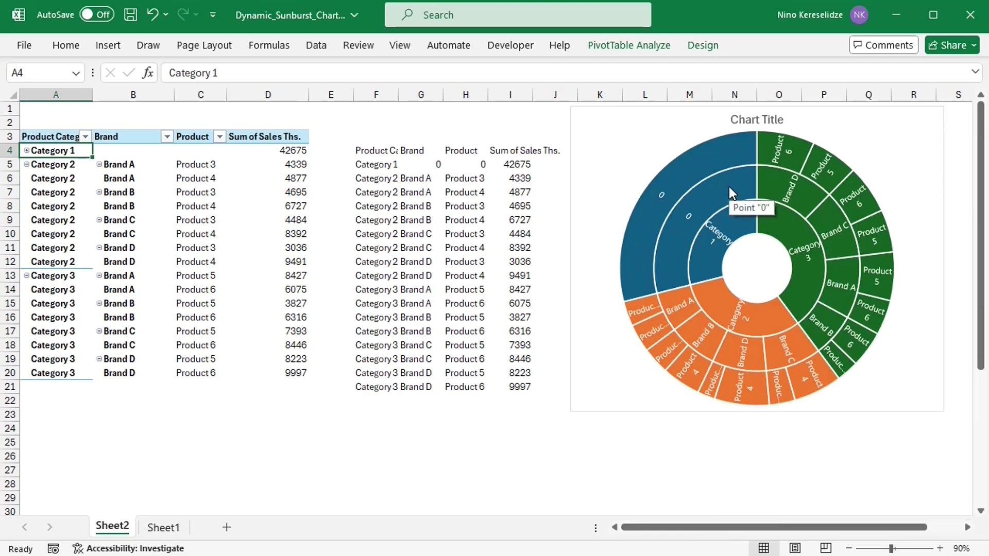
pyautogui.click(378, 154)
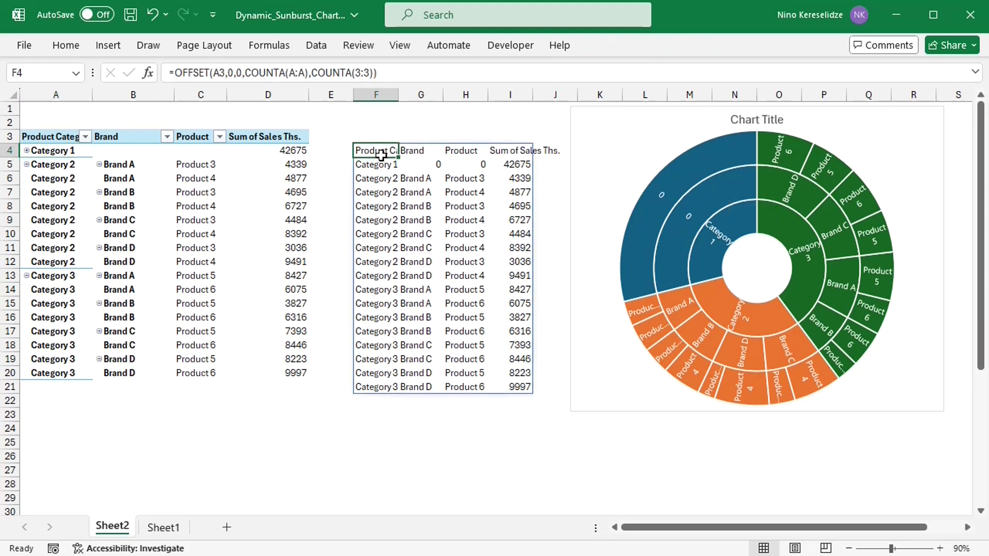
# Rewrite F4 as =IF(OFFSET(A3,0,0,COUNTA(A:A),COUNTA(3:3))=0,"",OFFSET(...)) to blank out zeros
pyautogui.doubleClick(381, 154)
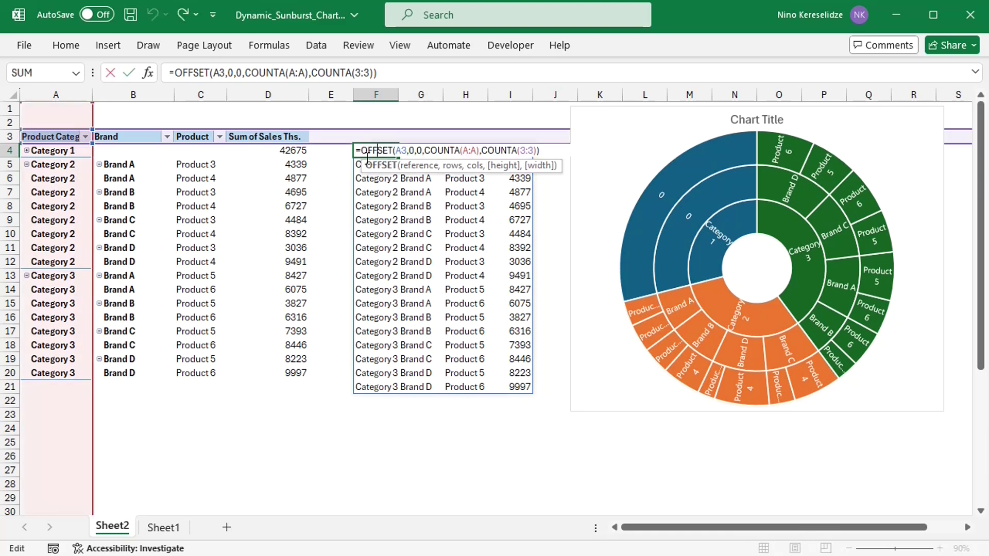
pyautogui.moveTo(362, 156); pyautogui.dragTo(556, 160)
pyautogui.hotkey('ctrl', 'c')
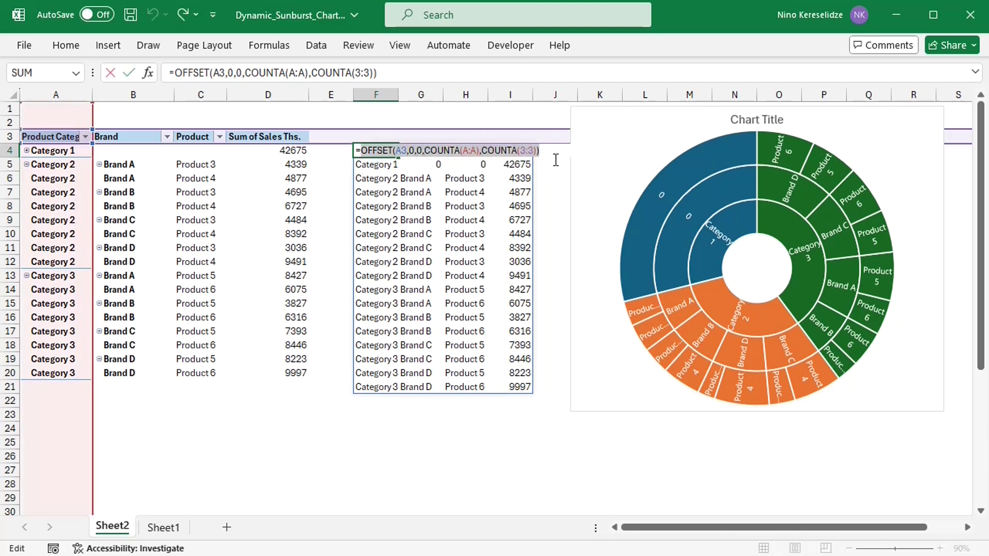
pyautogui.click(366, 156)
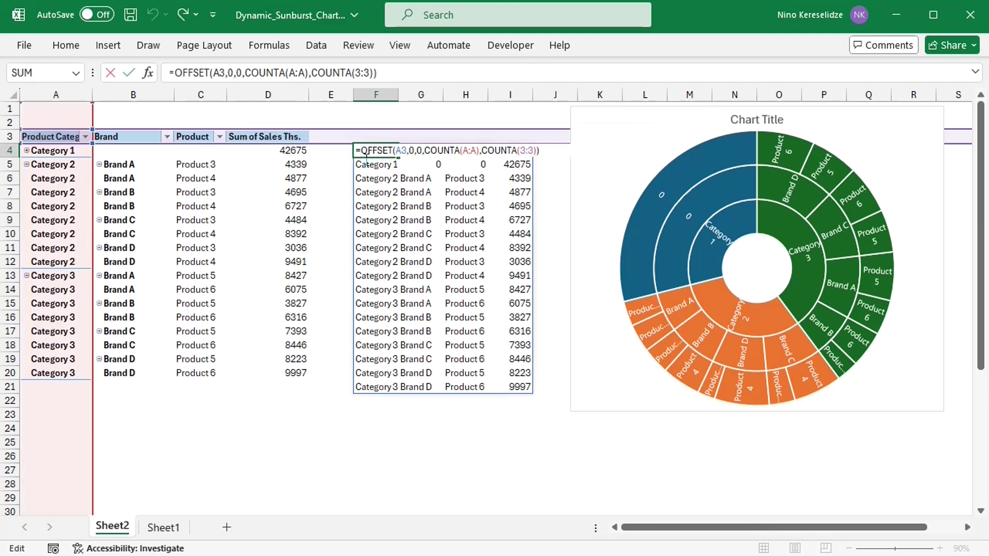
pyautogui.write('if(')
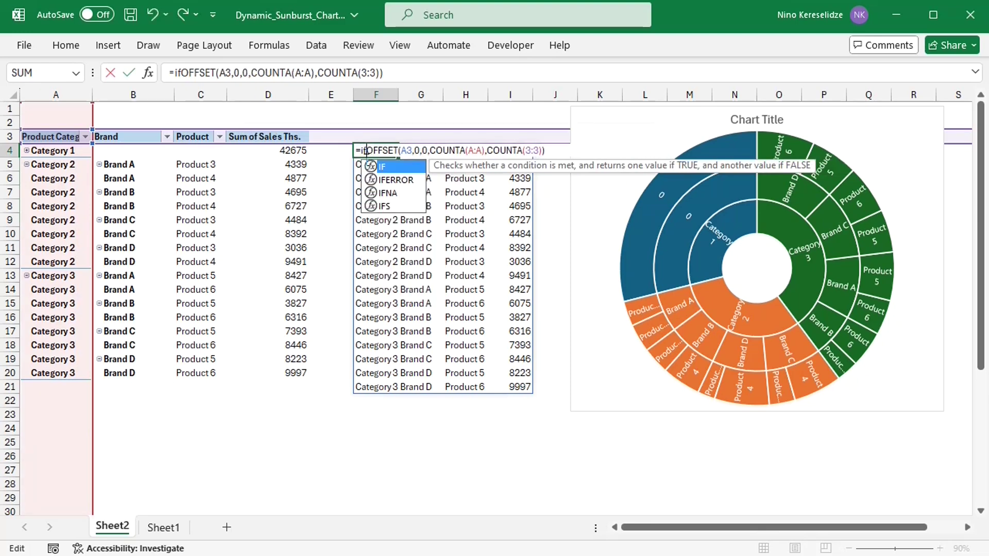
pyautogui.click(554, 153)
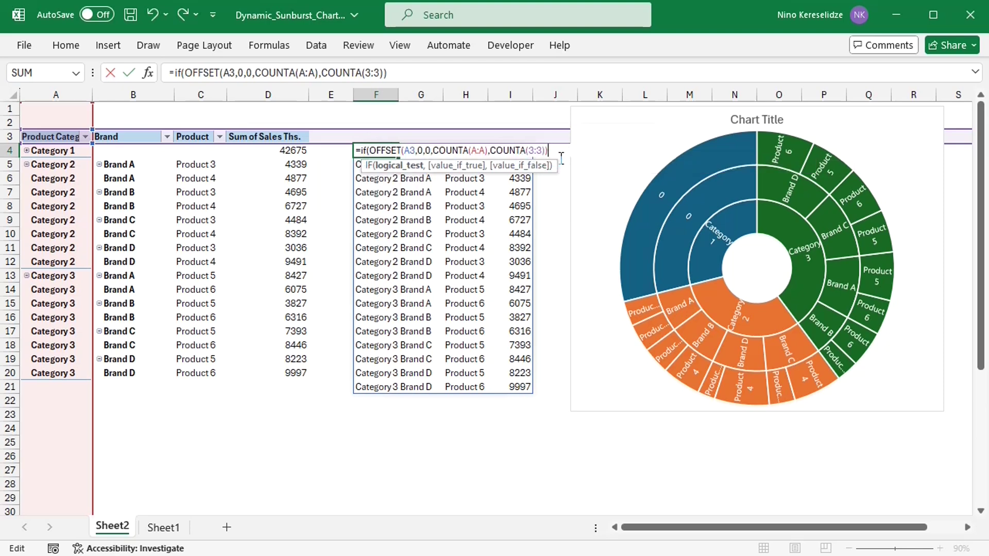
pyautogui.write('=0,"",')
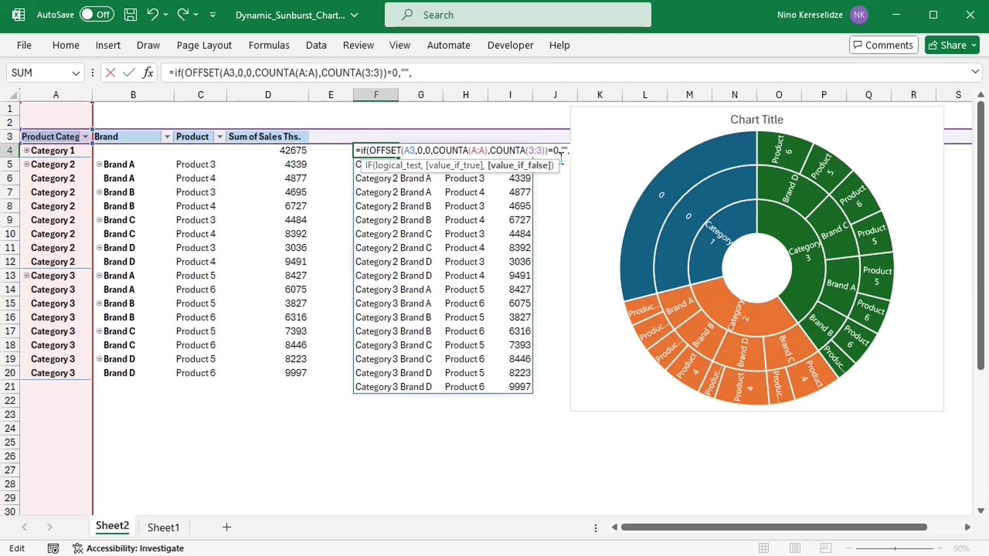
pyautogui.hotkey('ctrl', 'v')
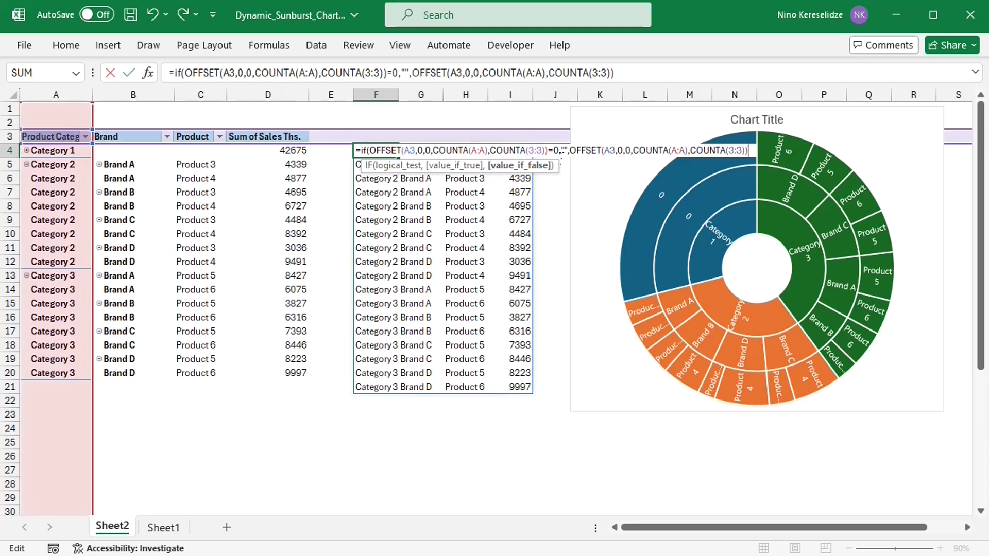
pyautogui.write(')')
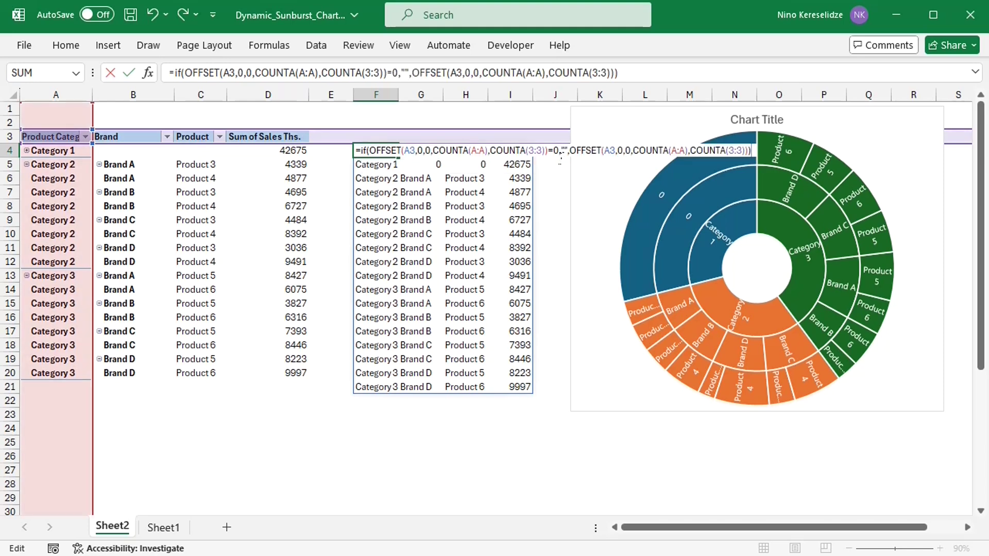
pyautogui.press('Return')
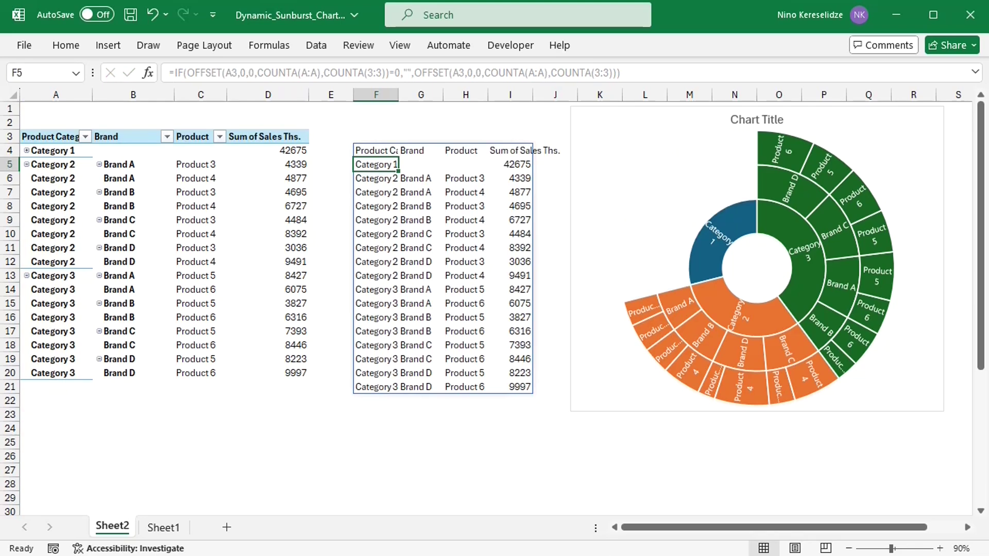
# Collapse Categories 2 and 3 in the pivot, then re-expand Category 2
pyautogui.click(26, 164)
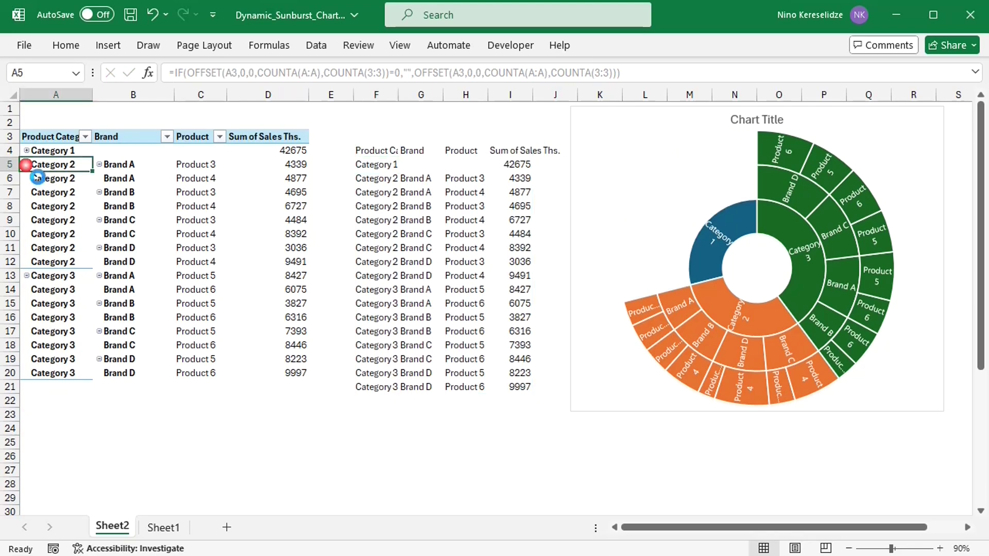
pyautogui.click(26, 178)
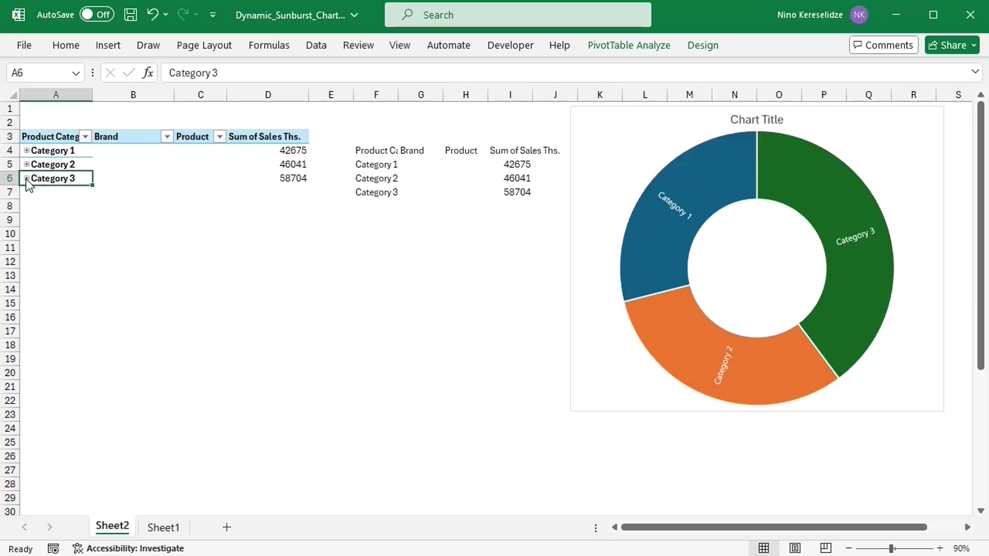
pyautogui.click(27, 164)
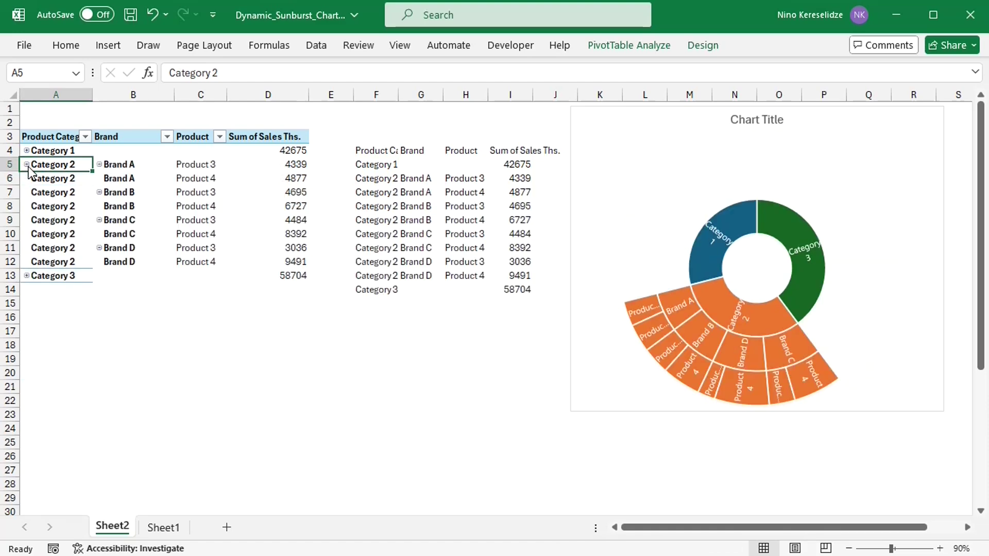
# On Sheet1, copy the eight Category 4 rows in R17:U24
pyautogui.click(163, 526)
pyautogui.click(492, 437)
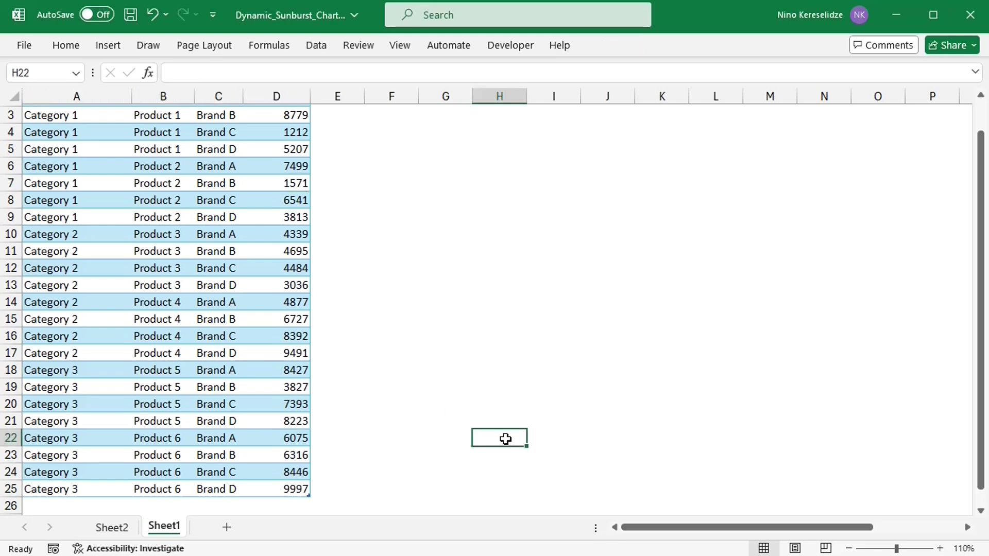
pyautogui.moveTo(705, 524); pyautogui.dragTo(796, 521)
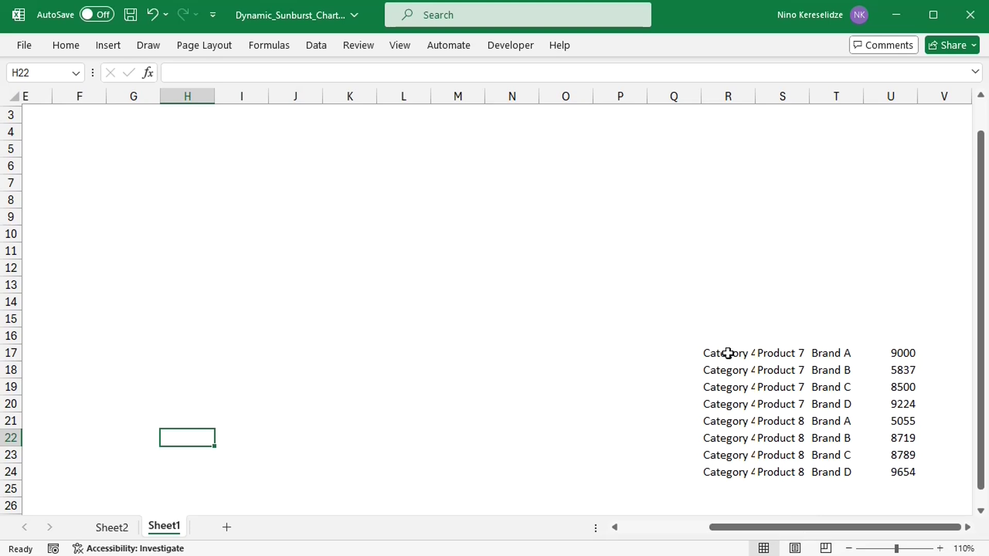
pyautogui.moveTo(728, 355); pyautogui.dragTo(887, 472)
pyautogui.hotkey('ctrl', 'c')
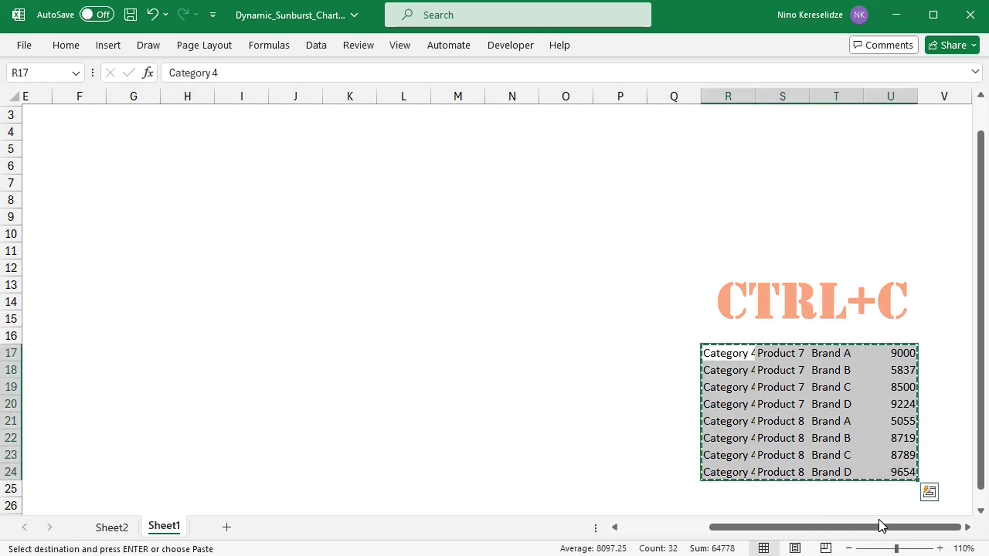
# Paste the Category 4 rows at A26 below the table and return to Sheet2
pyautogui.moveTo(880, 526); pyautogui.dragTo(755, 526)
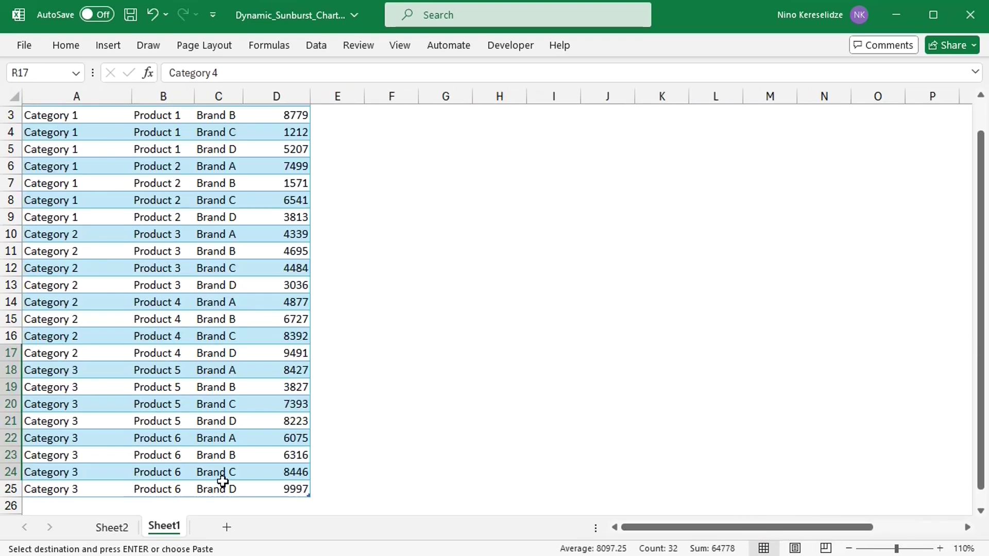
pyautogui.click(45, 510)
pyautogui.hotkey('ctrl', 'v')
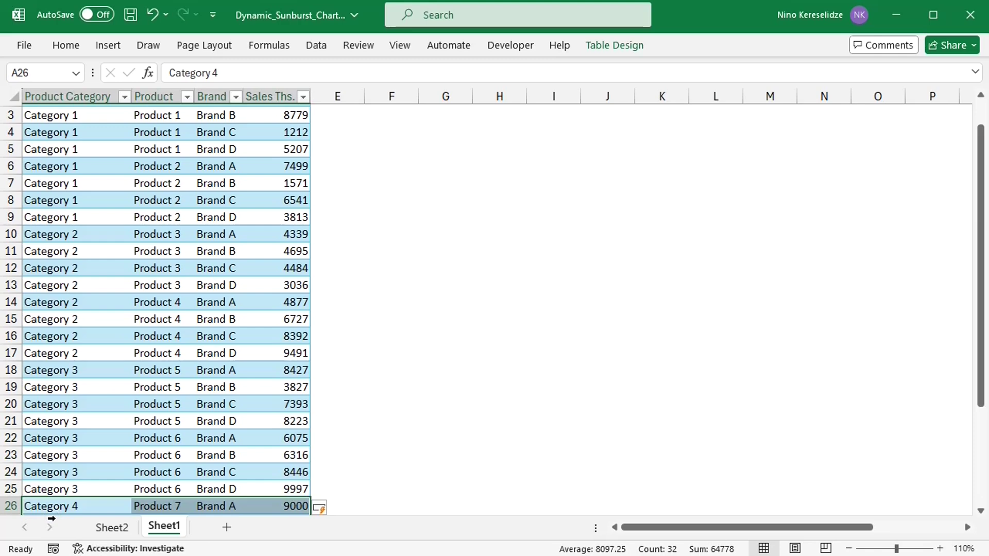
pyautogui.click(114, 533)
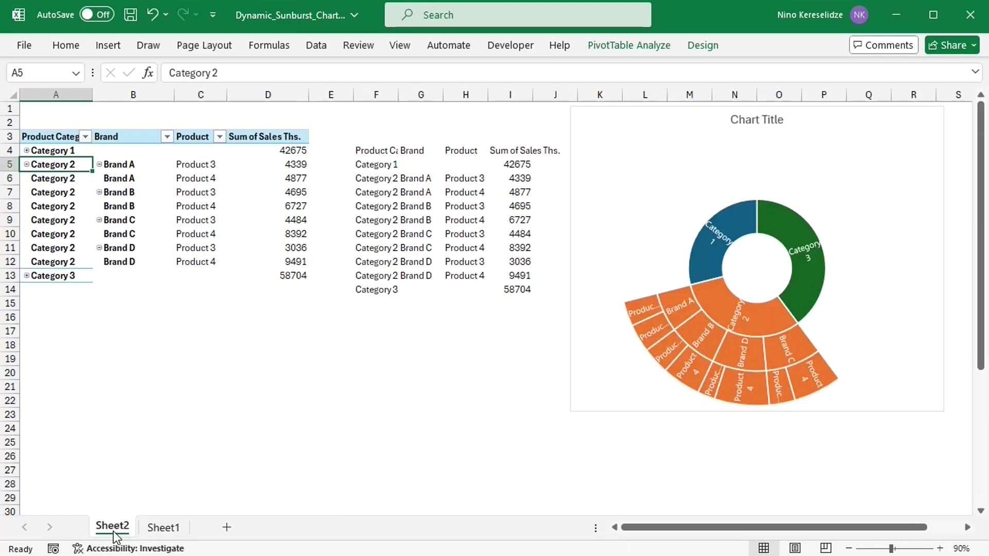
# Refresh the pivot table so Category 4 appears, then start inserting a slicer
pyautogui.click(123, 221)
pyautogui.rightClick(121, 222)
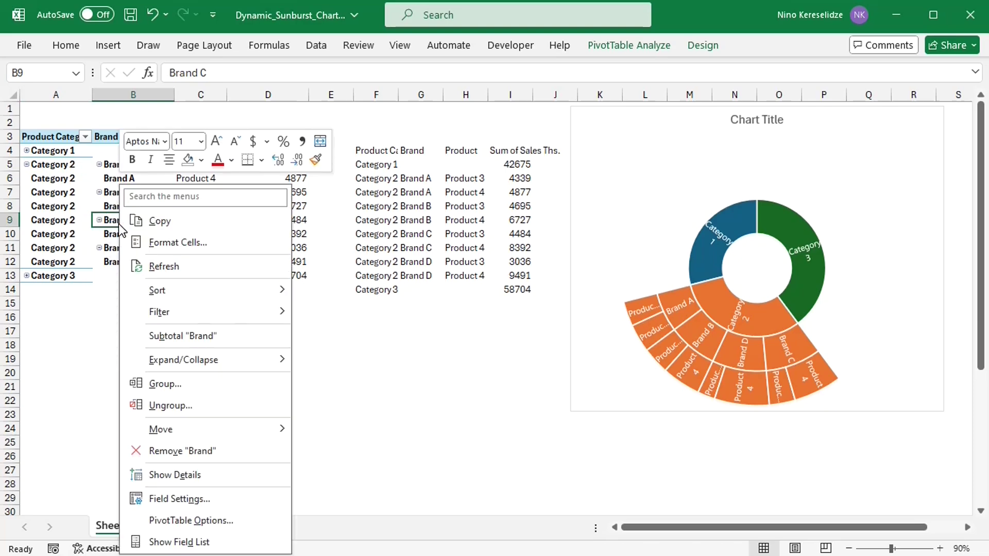
pyautogui.click(168, 272)
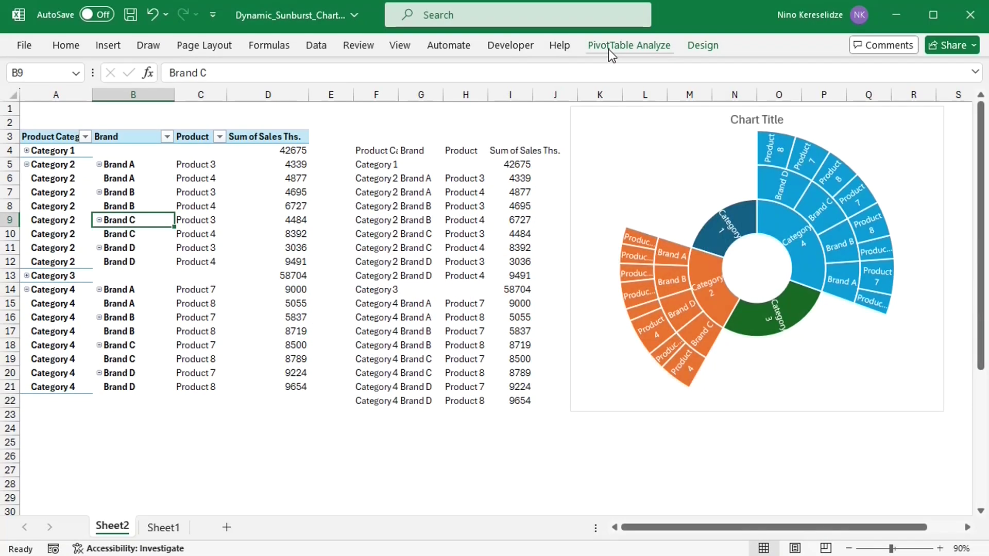
pyautogui.click(608, 49)
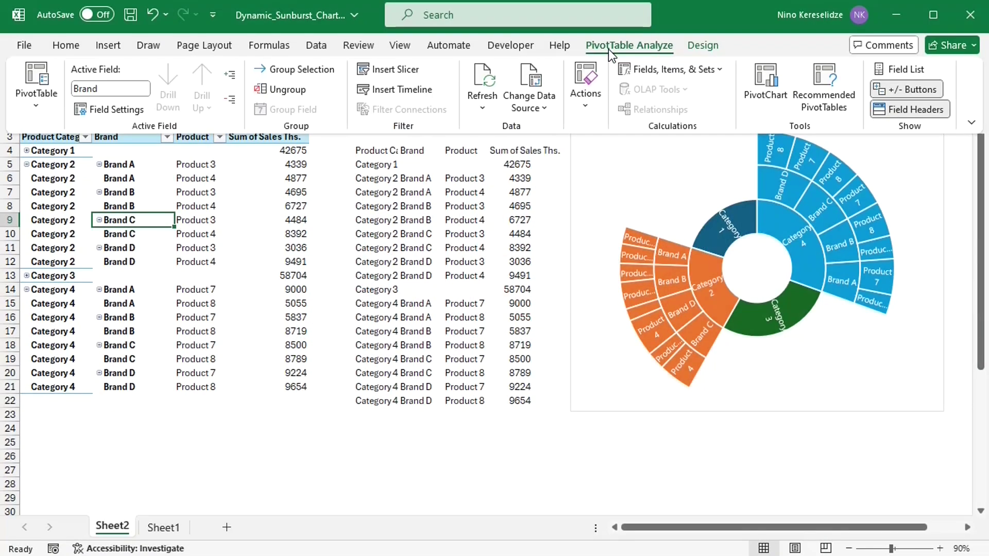
pyautogui.click(405, 69)
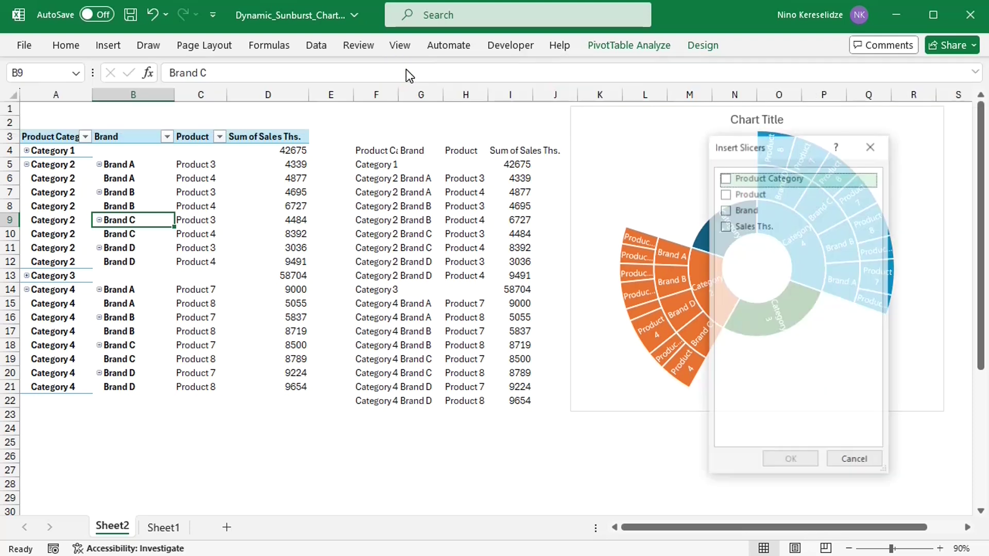
# Insert a Product Category slicer with its buttons arranged in 4 columns
pyautogui.click(729, 178)
pyautogui.click(792, 462)
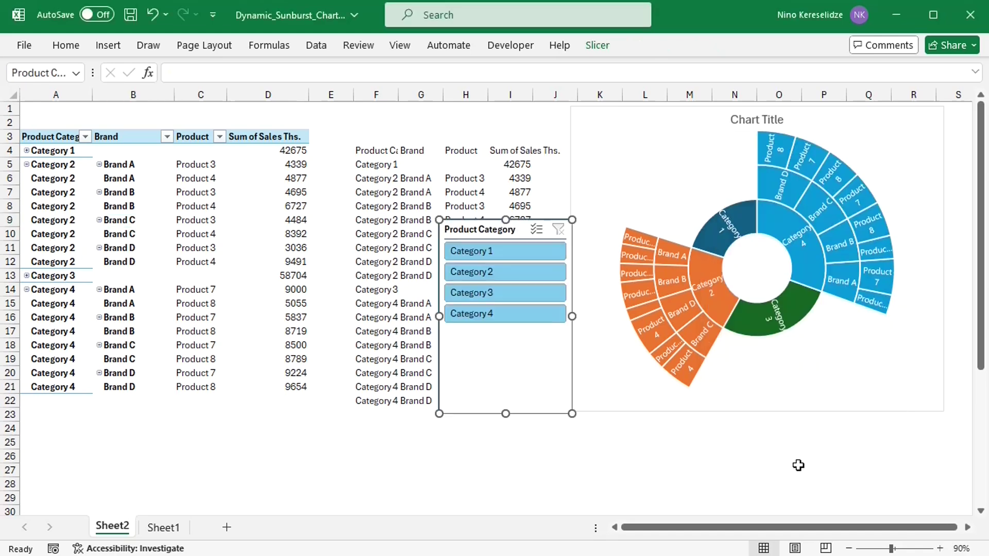
pyautogui.click(598, 45)
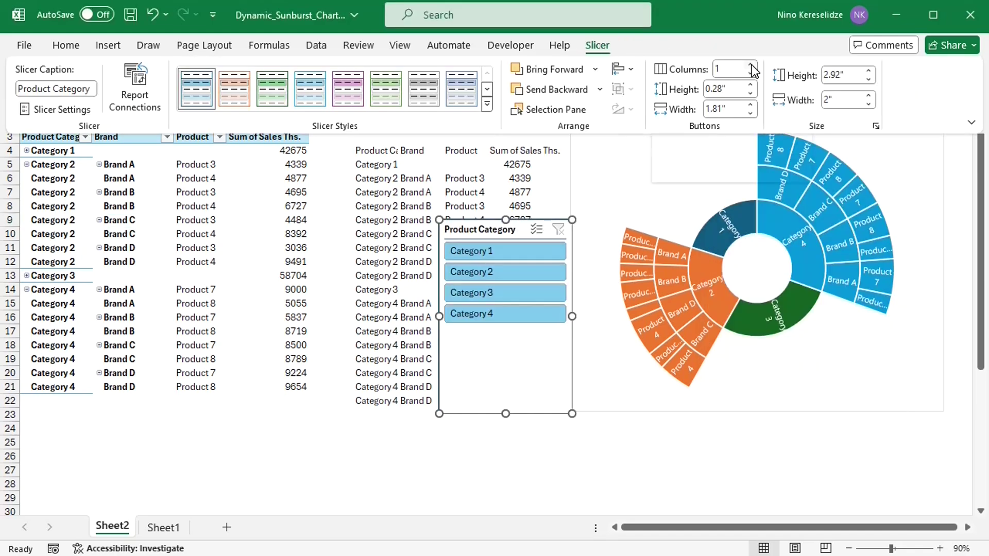
pyautogui.click(752, 66)
pyautogui.click(752, 66)
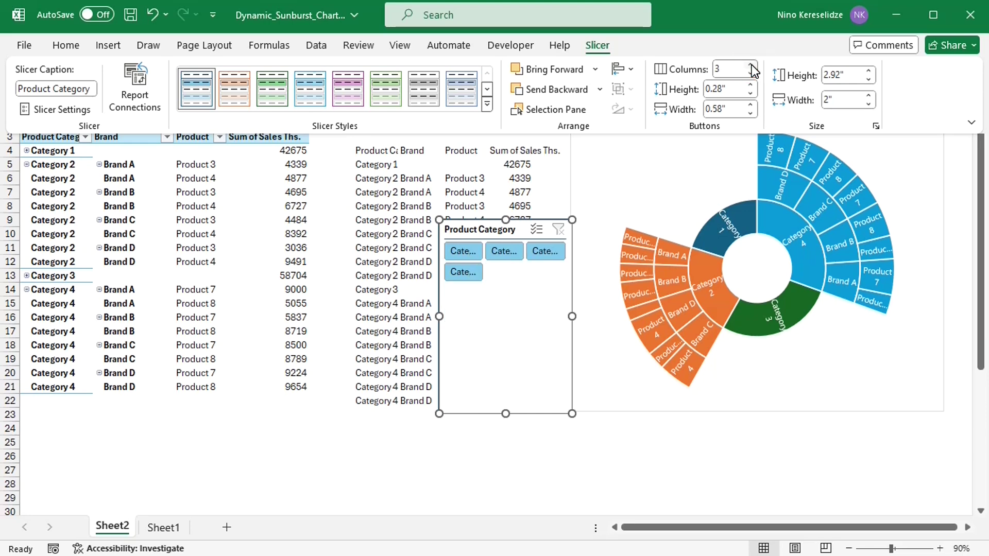
pyautogui.click(751, 66)
# Size the slicer to 5.6" wide by 0.9" high and move it below the sunburst
pyautogui.click(847, 105)
pyautogui.write('5.6')
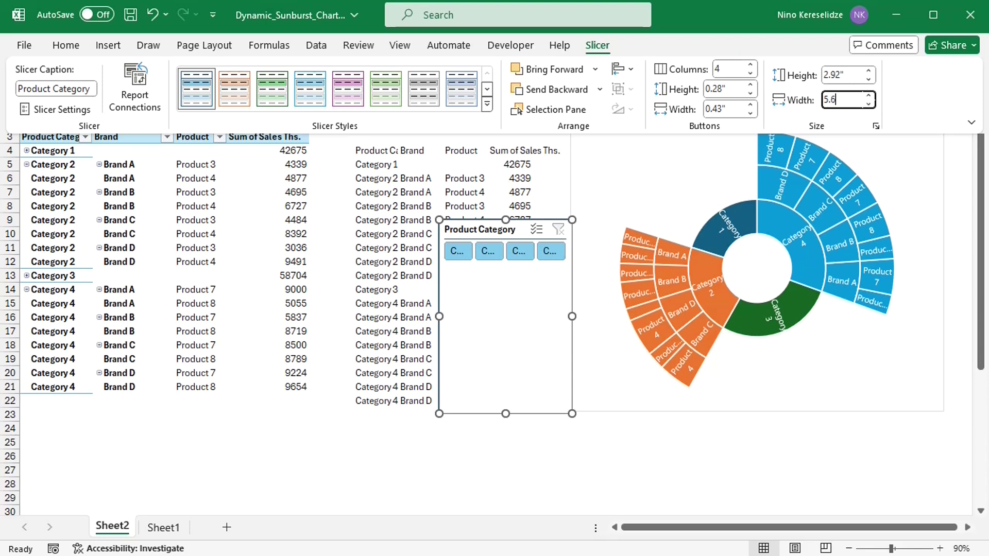
pyautogui.press('Return')
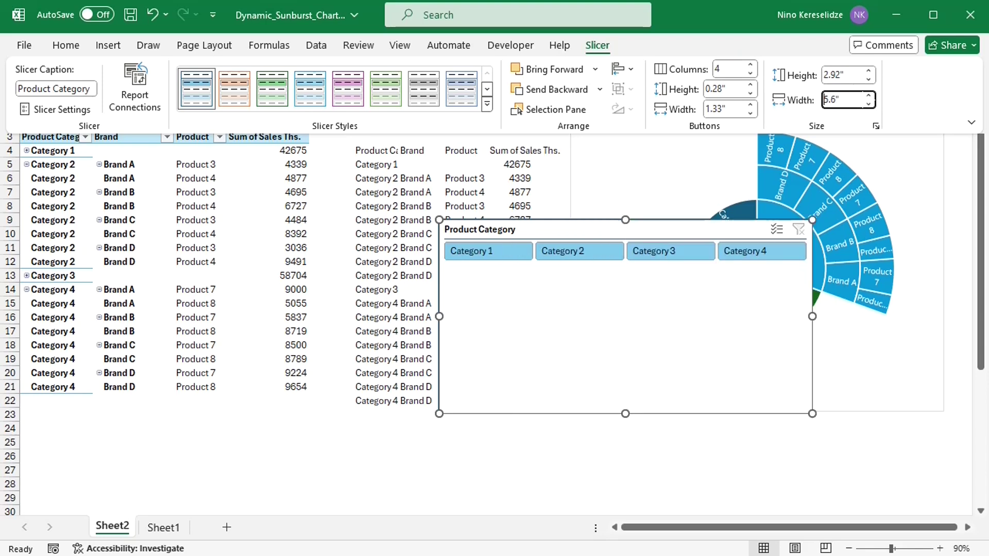
pyautogui.click(868, 80)
pyautogui.click(654, 226)
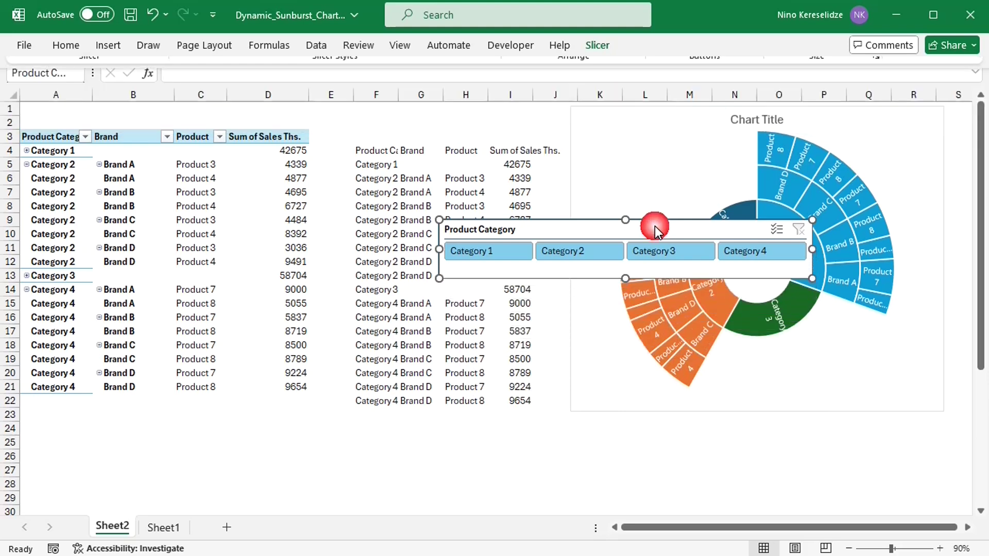
pyautogui.moveTo(662, 238); pyautogui.dragTo(793, 428)
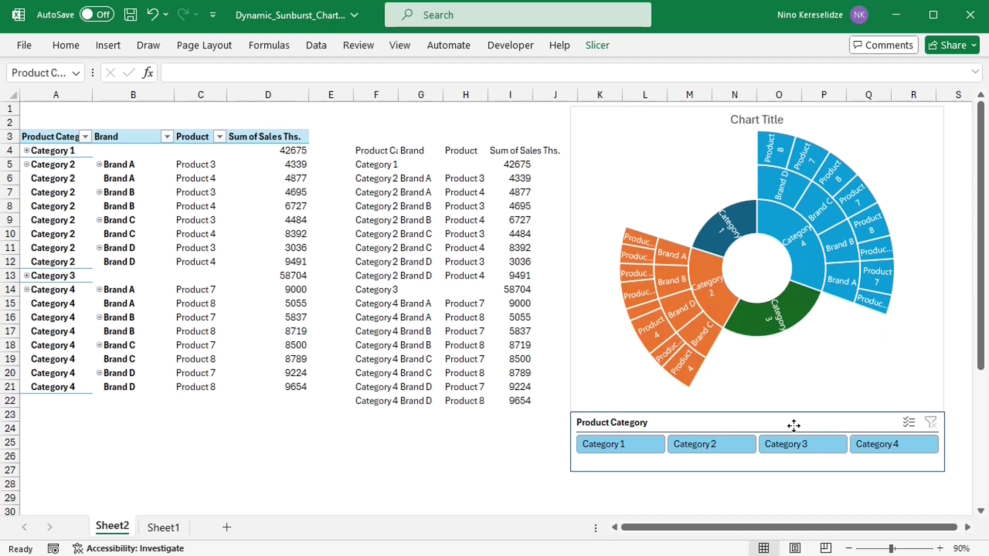
pyautogui.click(529, 457)
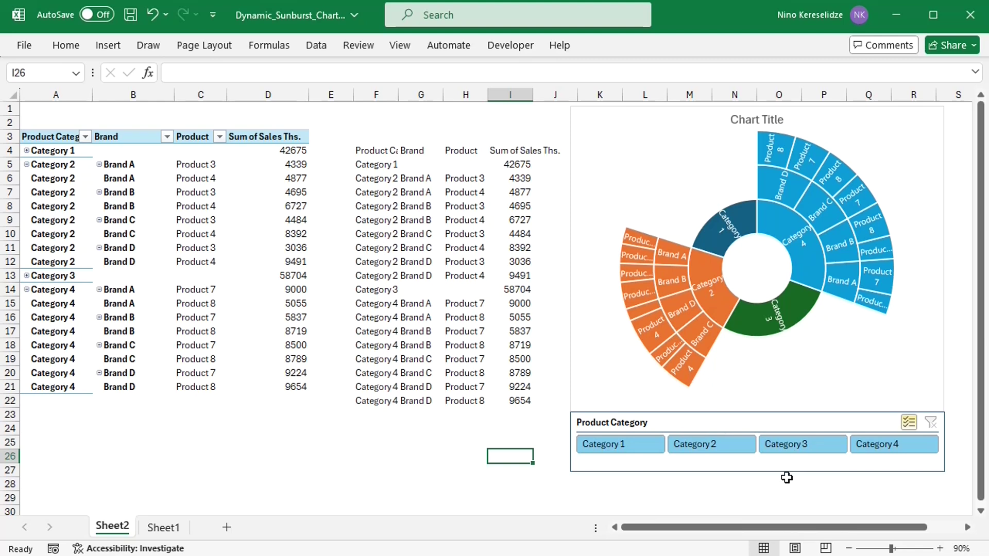
# Change Sheet1 cell A26 from Category 4 to None, then return to Sheet2
pyautogui.click(164, 527)
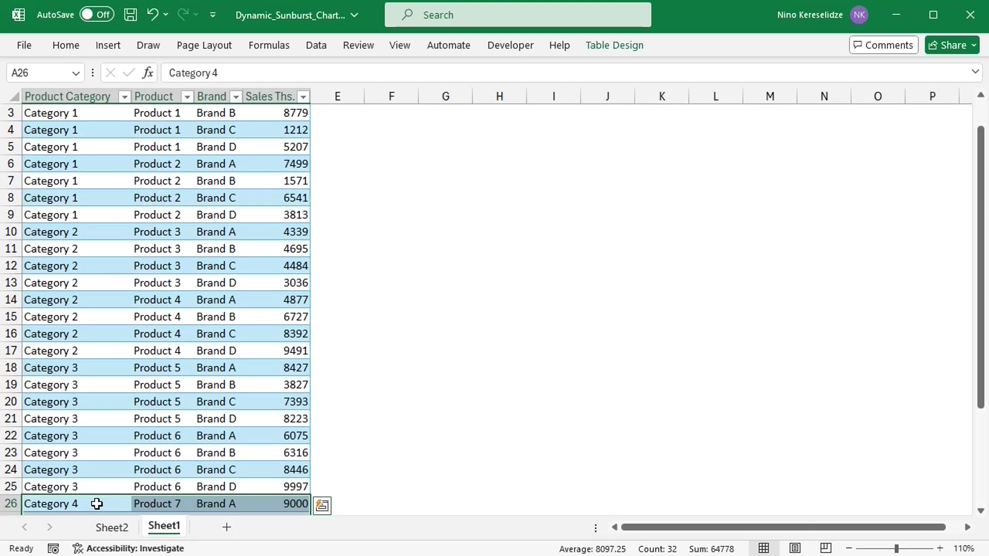
pyautogui.click(92, 506)
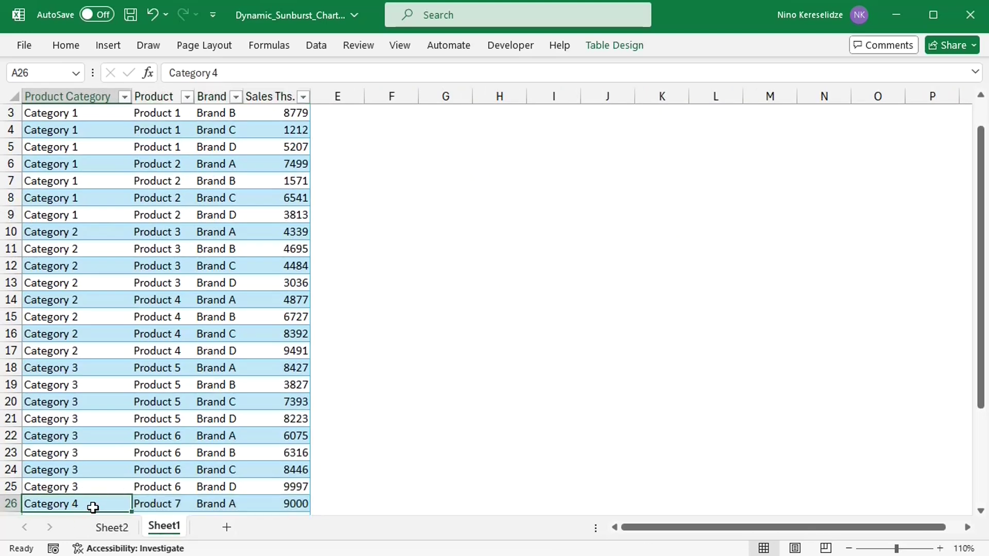
pyautogui.write('None')
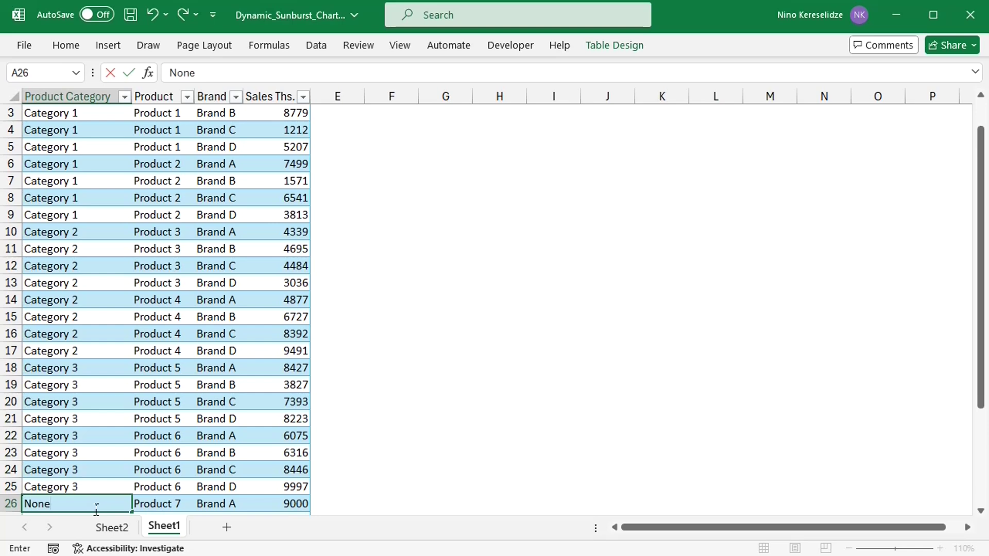
pyautogui.click(352, 490)
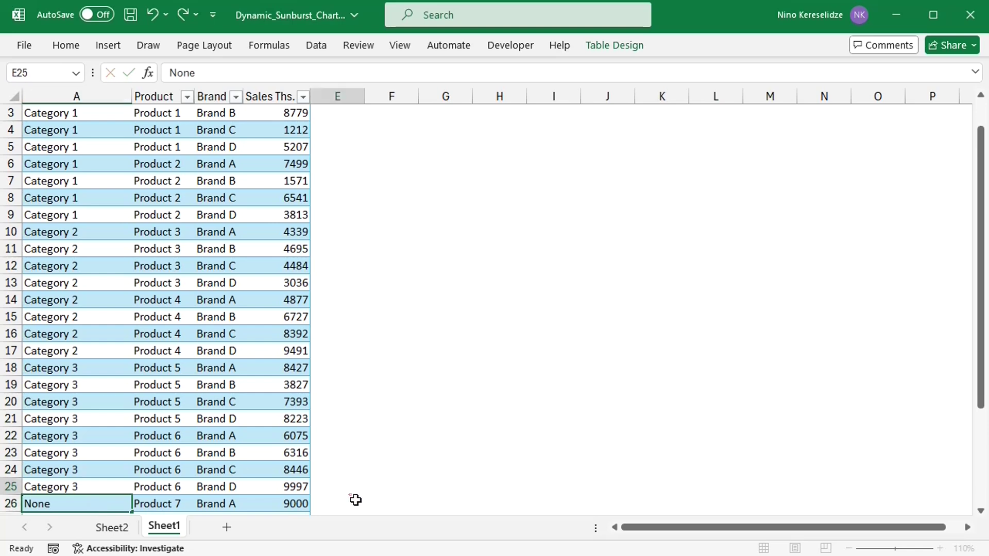
pyautogui.click(127, 528)
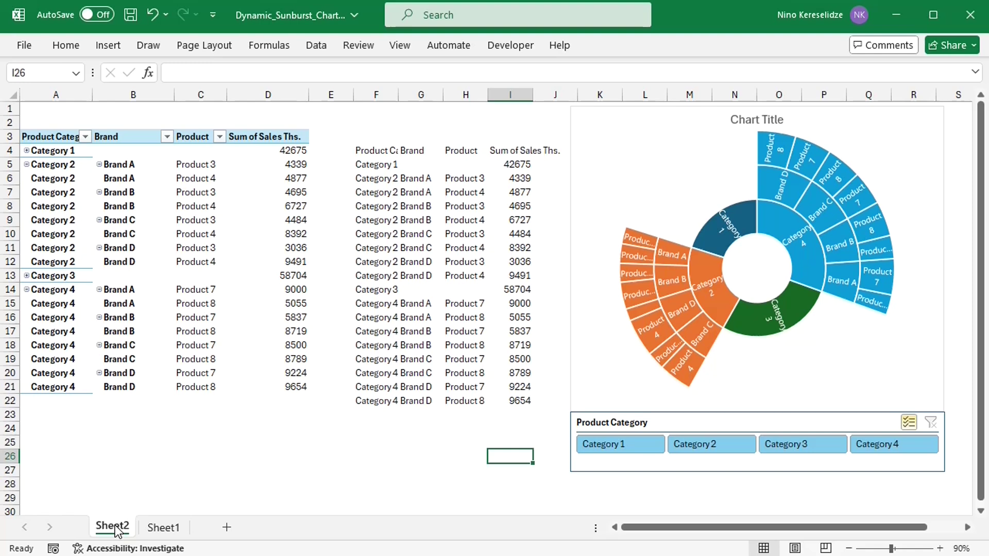
# Refresh the pivot table so the None category appears
pyautogui.click(200, 291)
pyautogui.rightClick(201, 294)
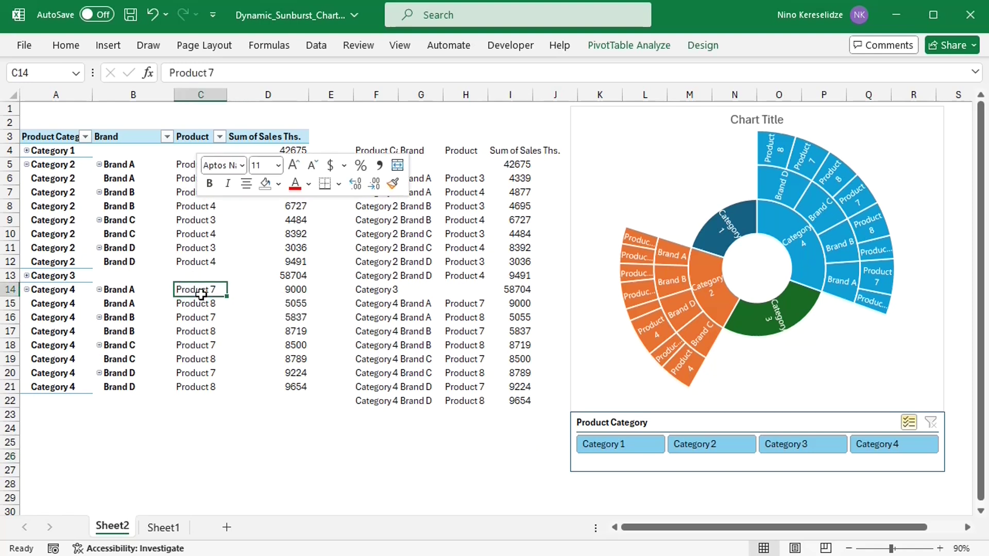
pyautogui.click(235, 289)
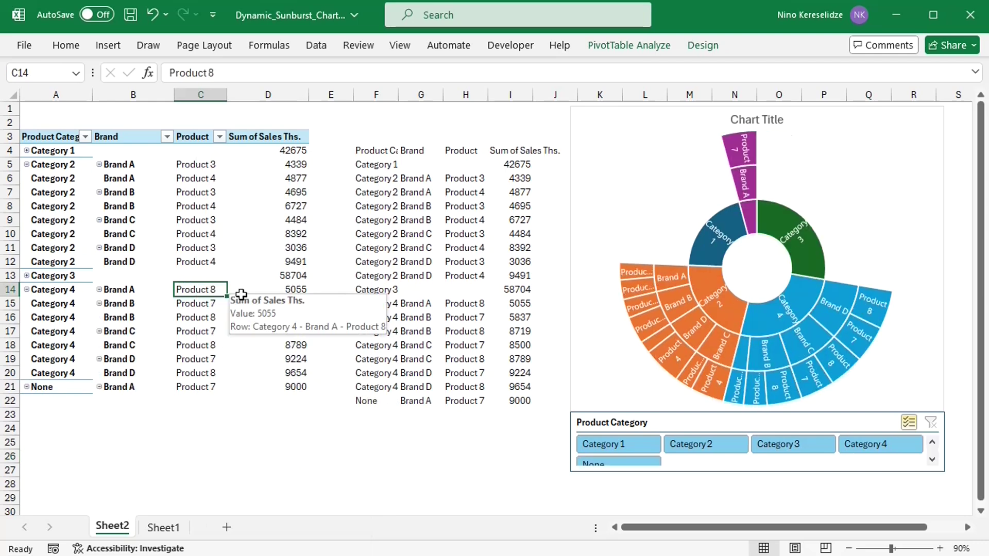
# Set the Product Category slicer to 5 columns
pyautogui.click(673, 419)
pyautogui.click(595, 46)
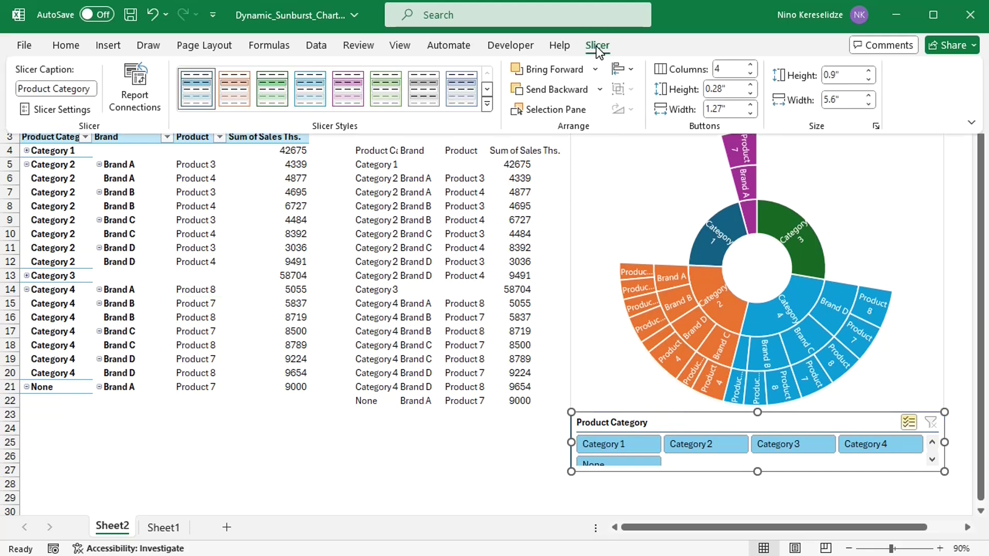
pyautogui.click(752, 64)
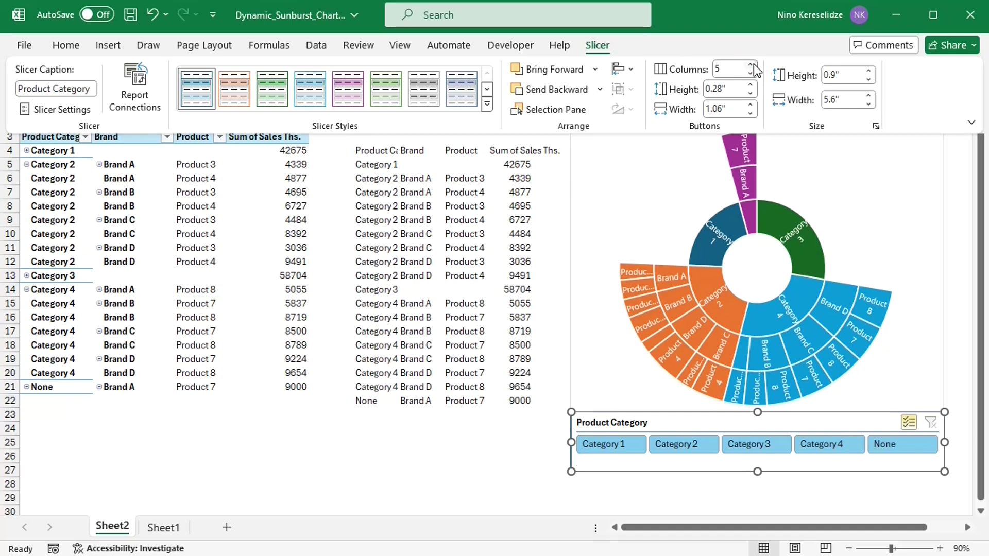
# Change Sheet1 cell A26 from None back to Category 4 and return to Sheet2
pyautogui.click(157, 529)
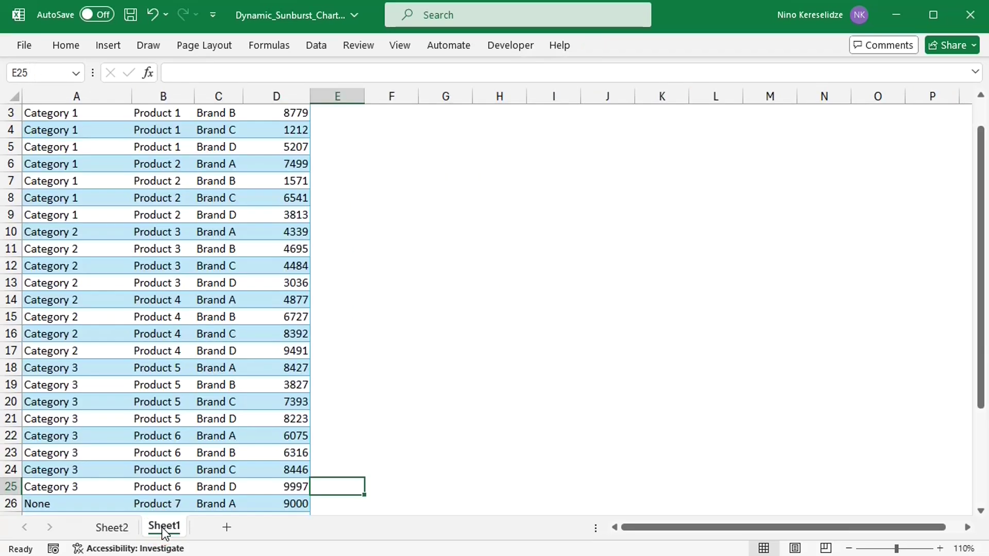
pyautogui.click(73, 507)
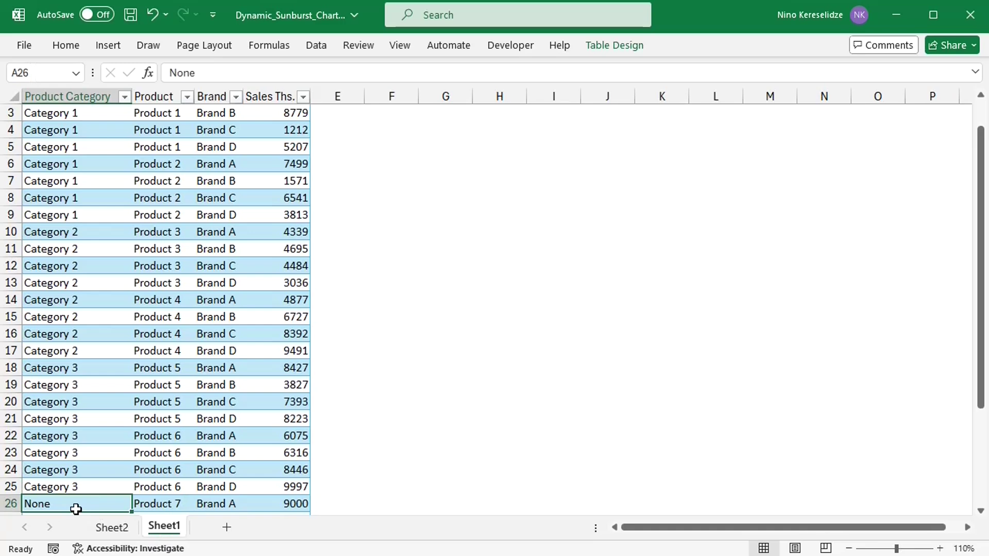
pyautogui.write('Categor')
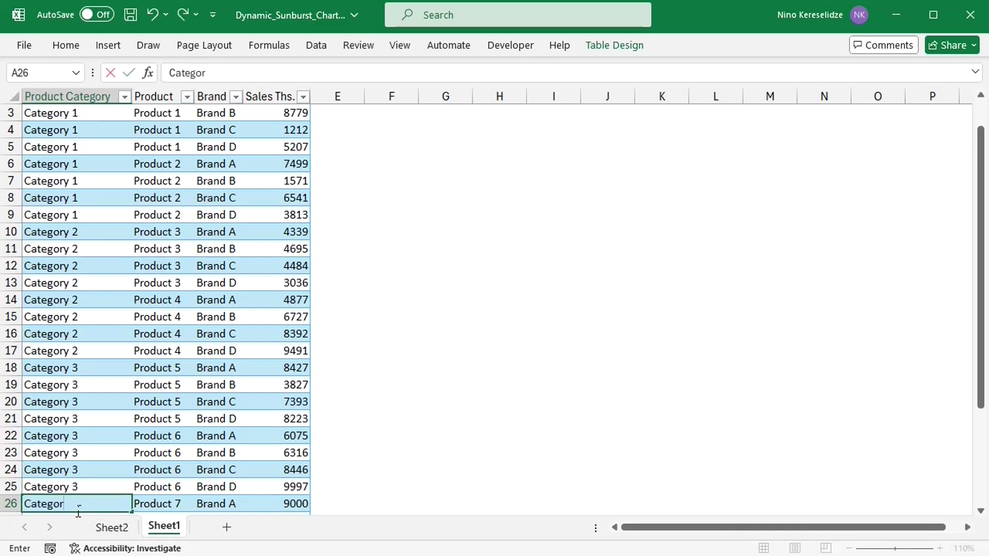
pyautogui.write('y 4')
pyautogui.click(340, 488)
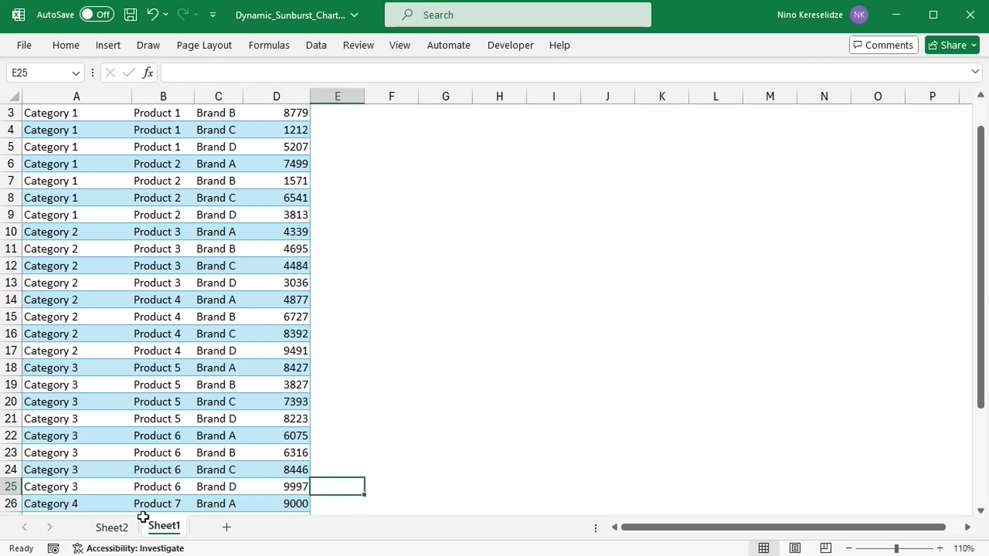
pyautogui.click(116, 527)
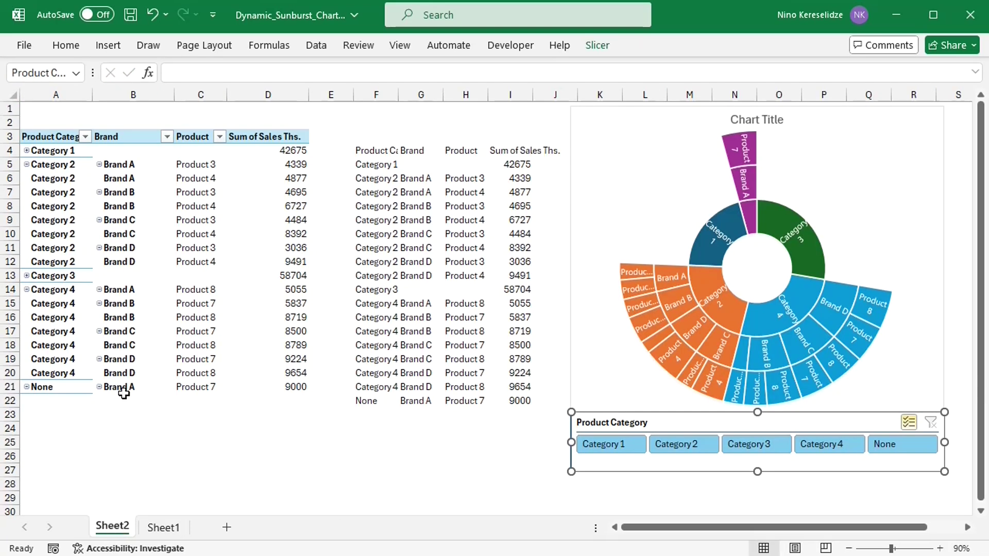
# Refresh the pivot table with the updated data and save the workbook
pyautogui.click(124, 321)
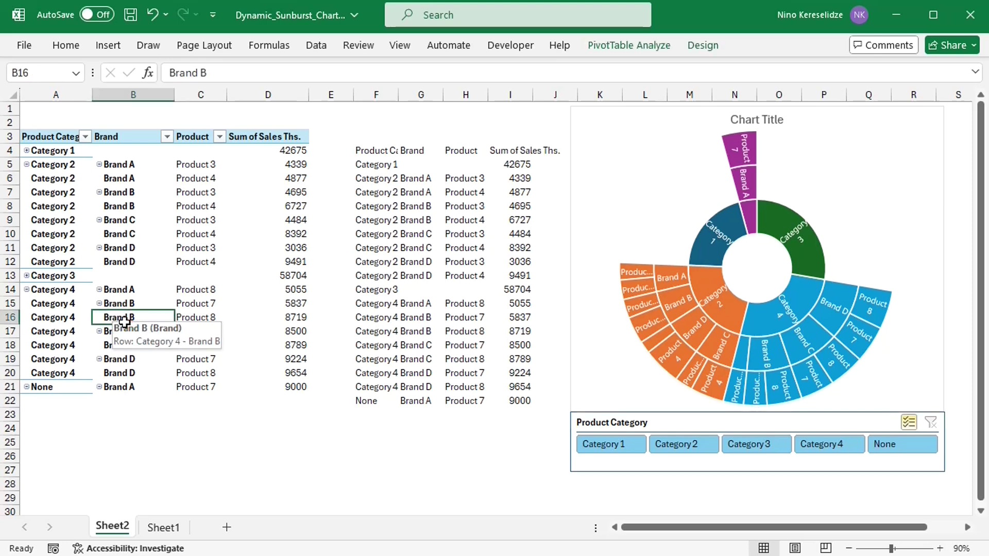
pyautogui.rightClick(123, 322)
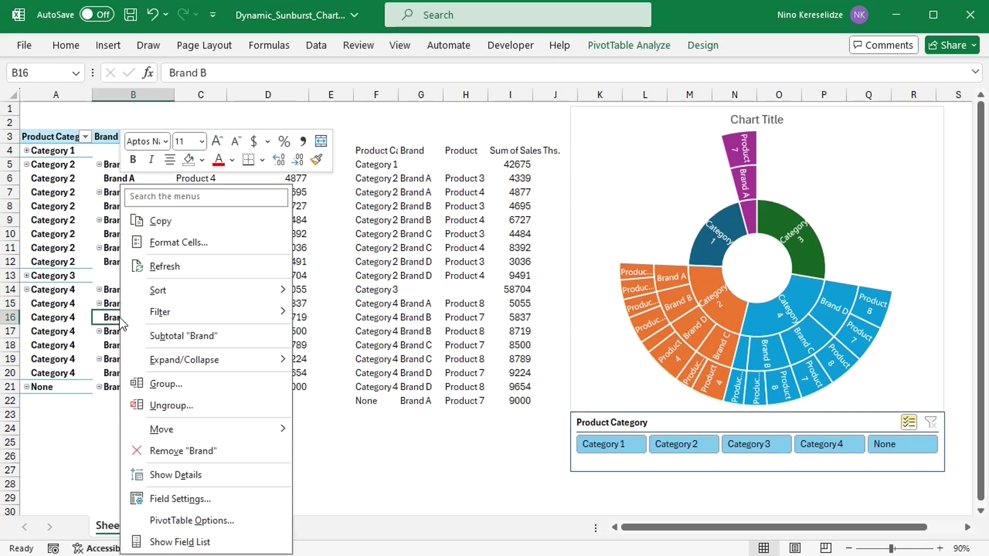
pyautogui.click(176, 271)
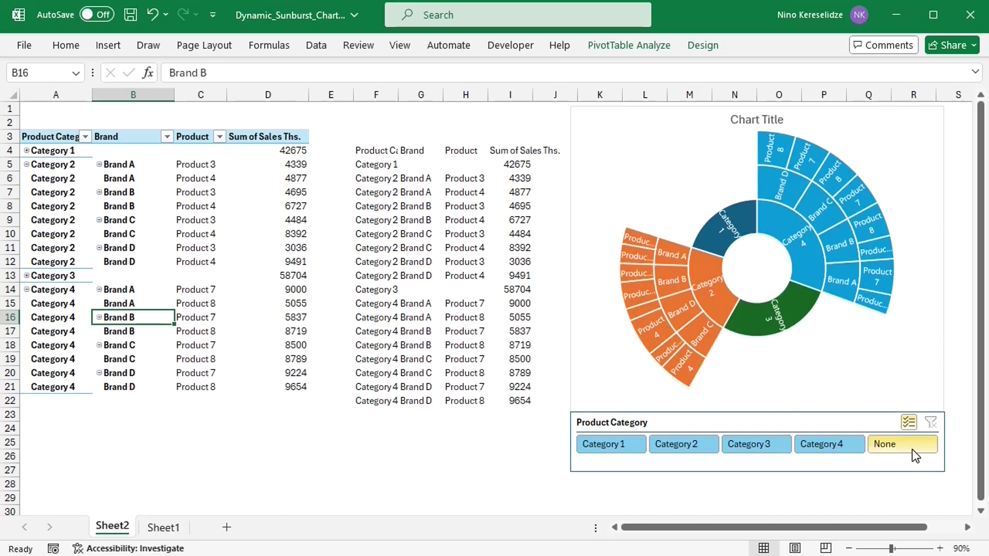
pyautogui.hotkey('ctrl', 's')
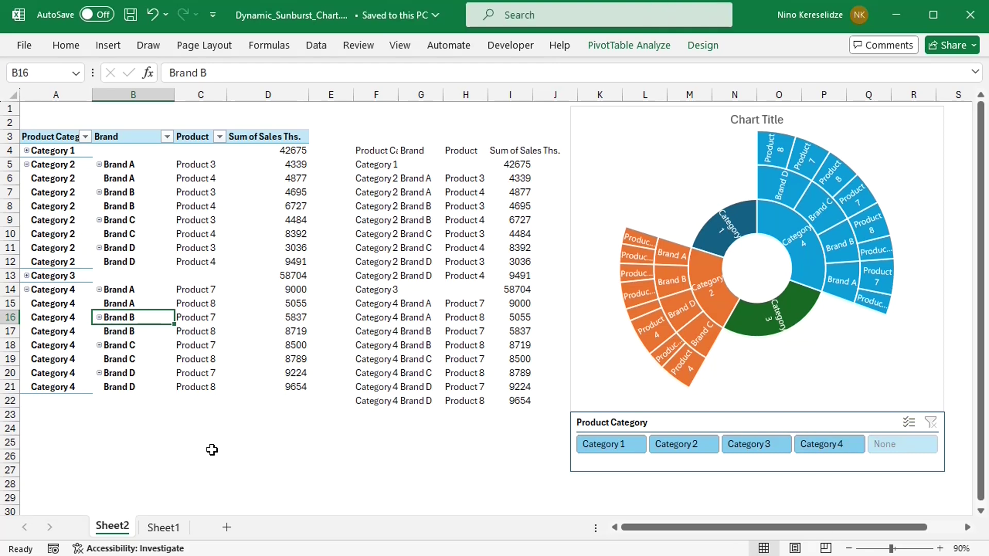
# Create a PivotTable from the Sheet1 table on a new worksheet
pyautogui.click(175, 527)
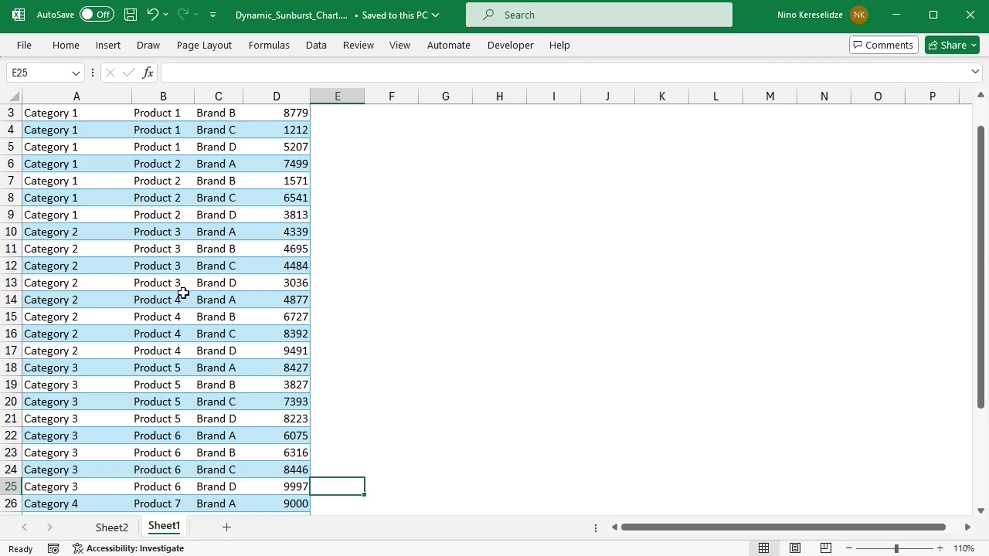
pyautogui.click(166, 267)
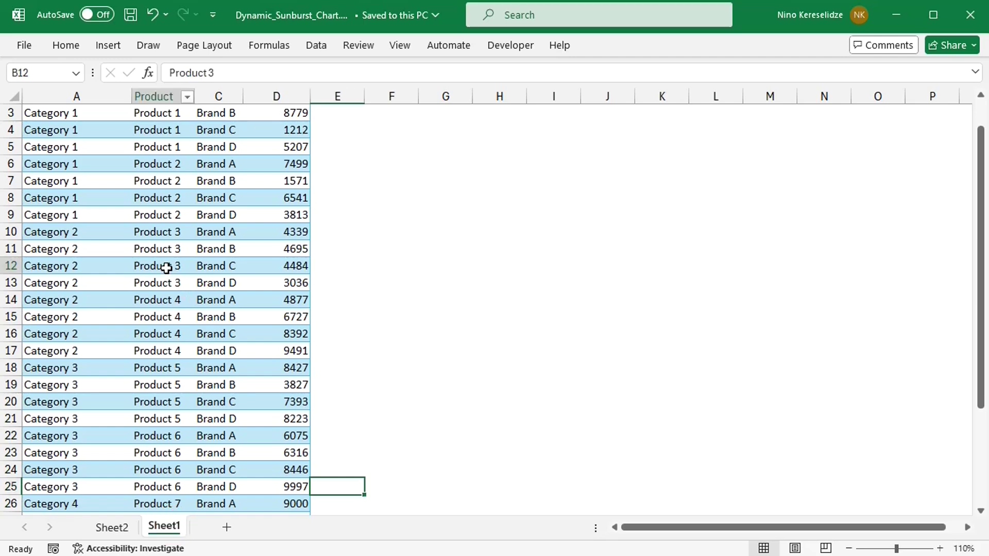
pyautogui.click(107, 46)
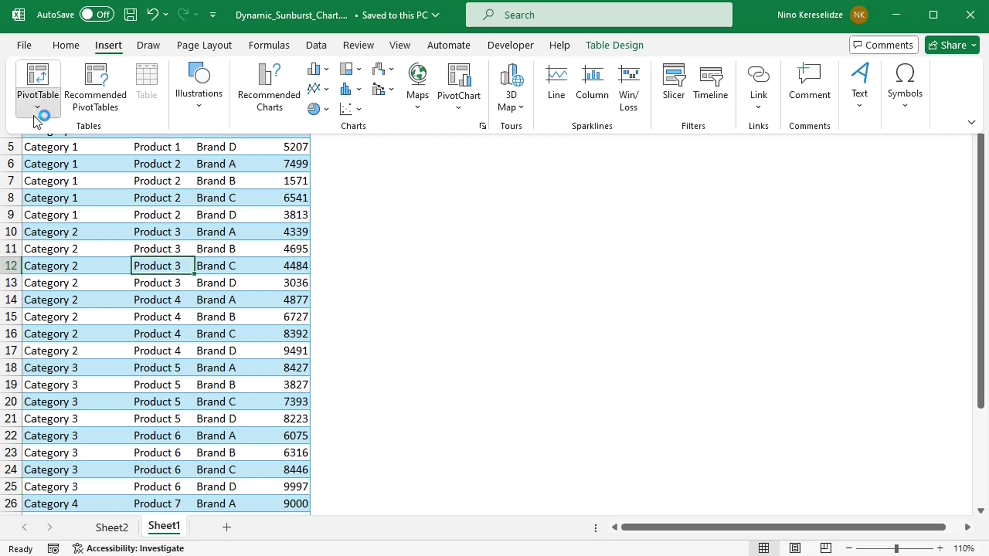
pyautogui.click(36, 106)
pyautogui.click(73, 133)
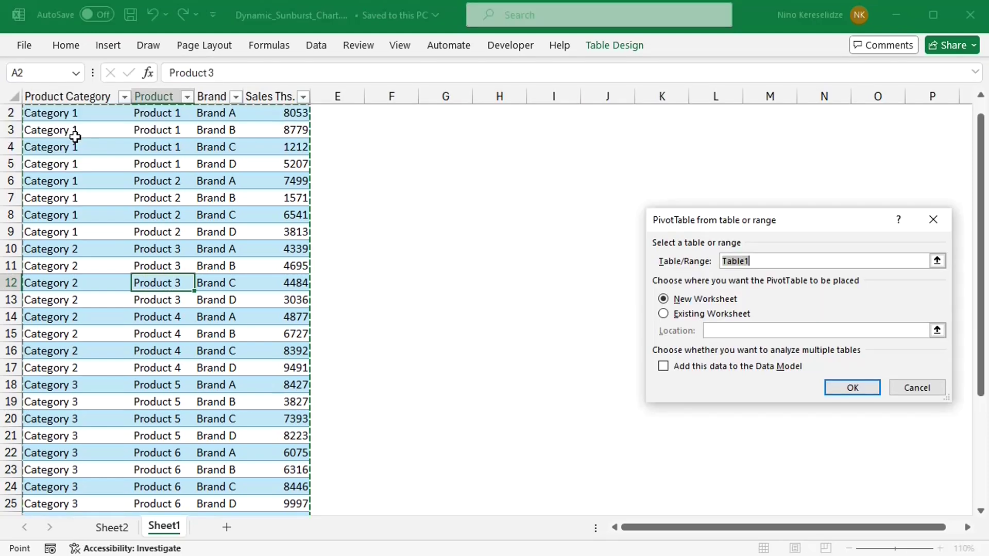
pyautogui.click(842, 388)
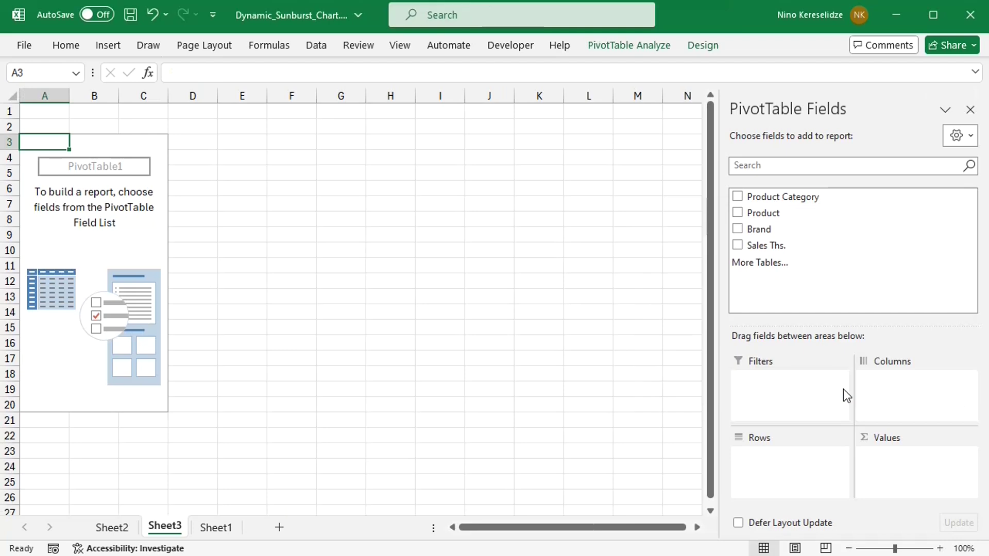
# Add Product Category as the new pivot's rows, then close Sheet2's field list
pyautogui.click(737, 197)
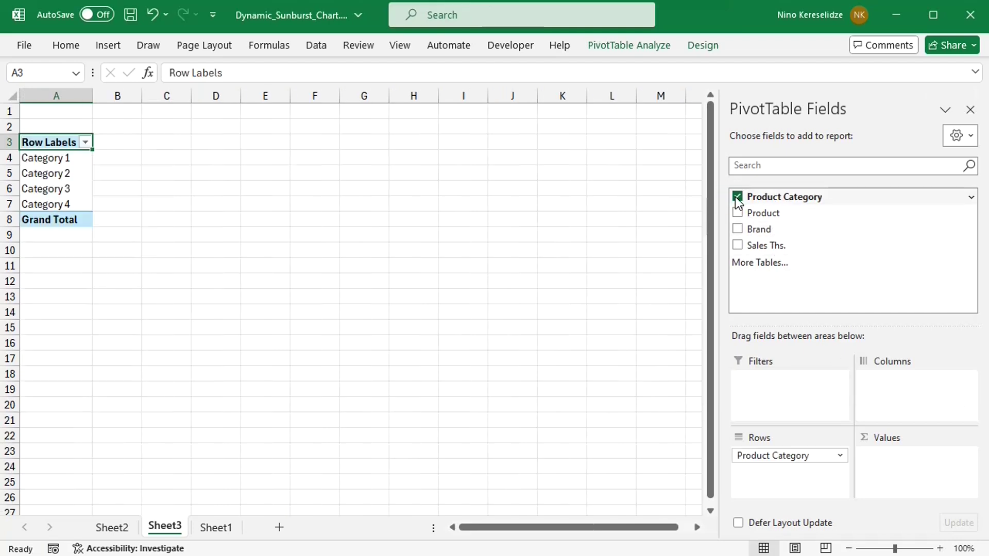
pyautogui.click(110, 529)
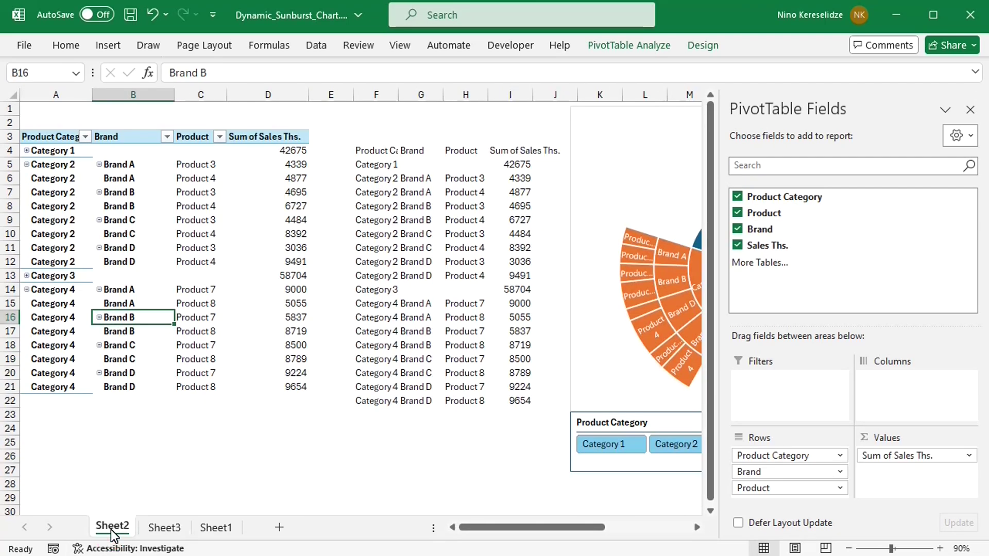
pyautogui.click(970, 111)
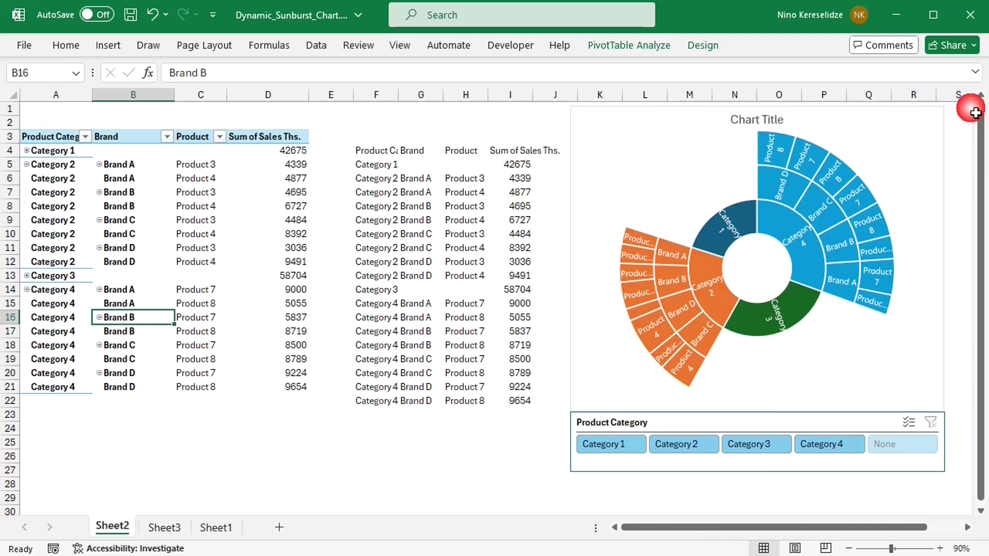
# Connect the slicer to Sheet3's PivotTable1 instead of Sheet2's, then select Category 1
pyautogui.click(678, 477)
pyautogui.rightClick(671, 469)
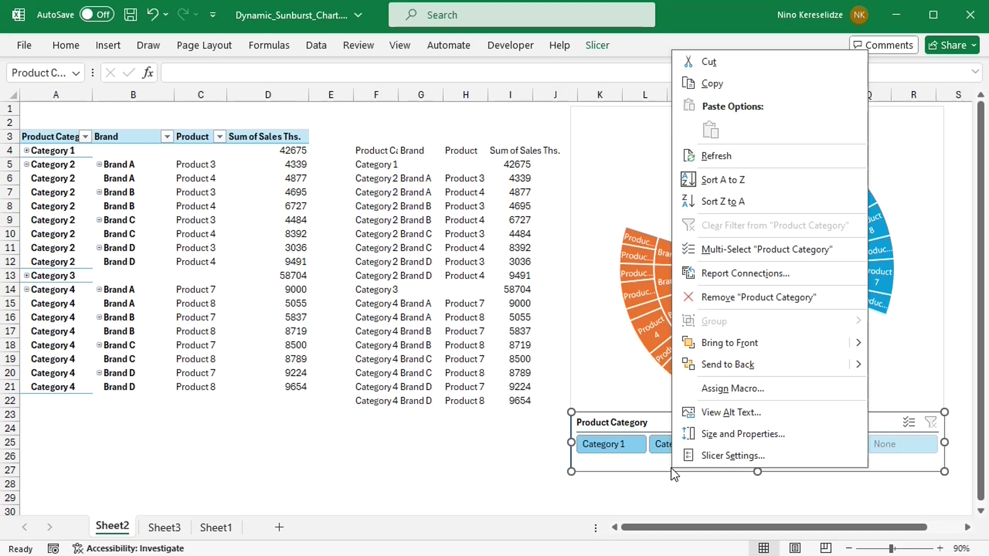
pyautogui.click(746, 273)
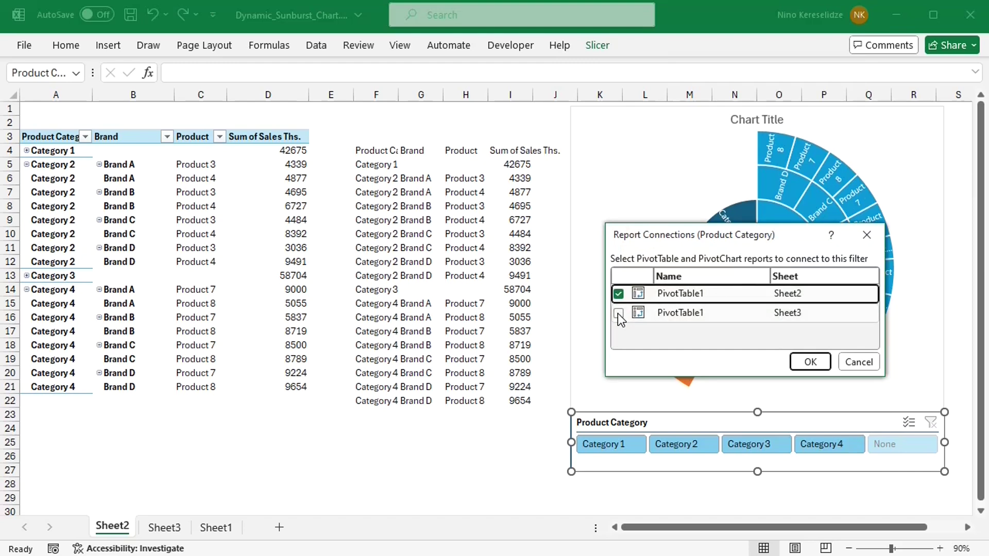
pyautogui.click(617, 313)
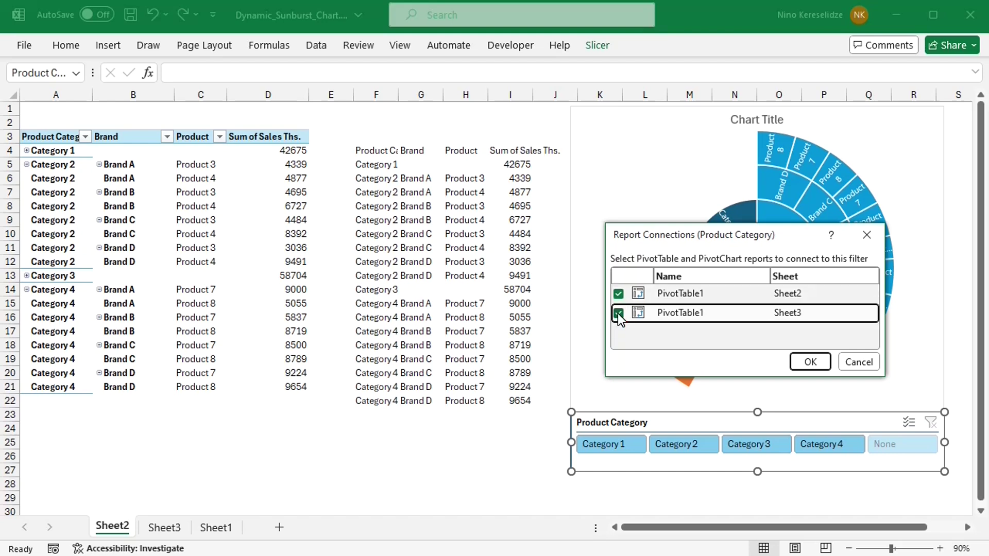
pyautogui.click(619, 295)
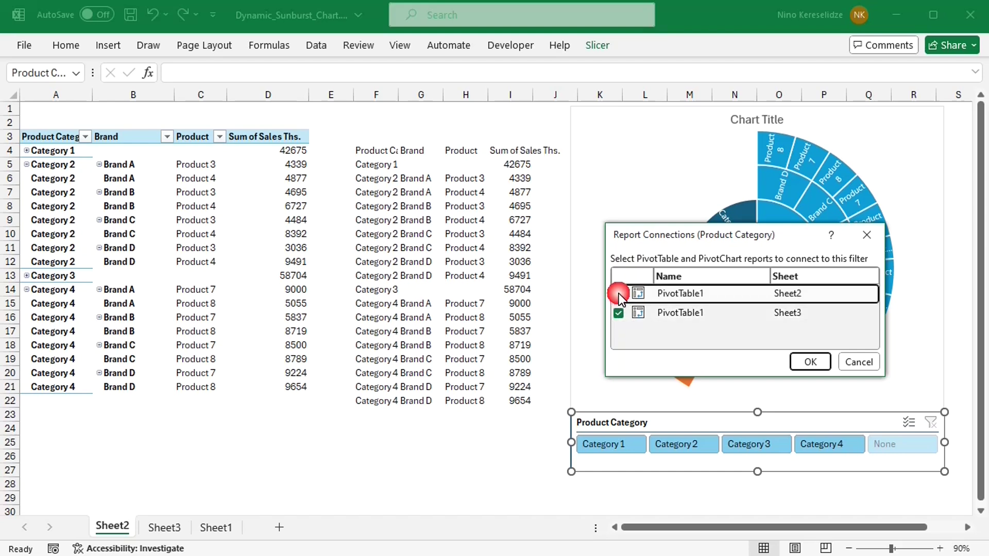
pyautogui.click(810, 363)
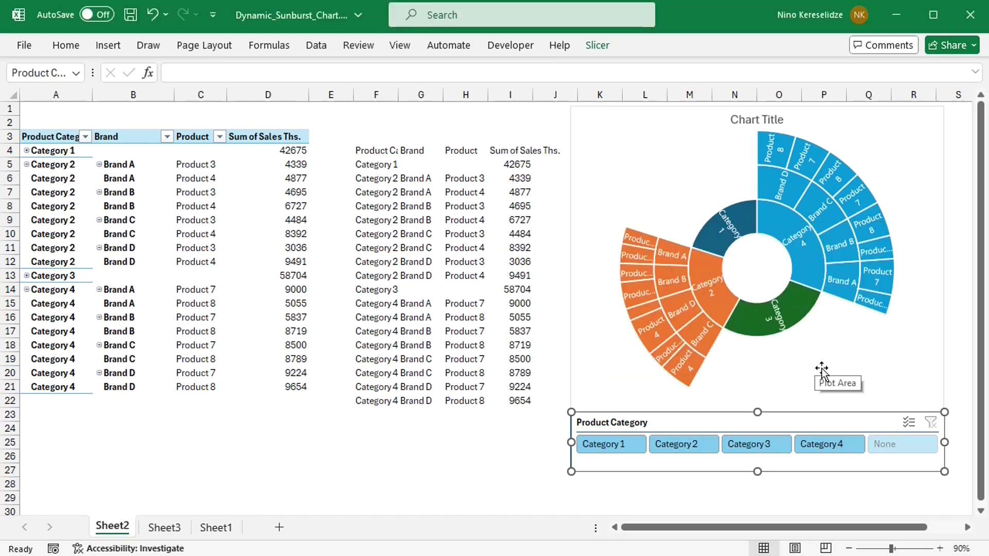
pyautogui.click(612, 447)
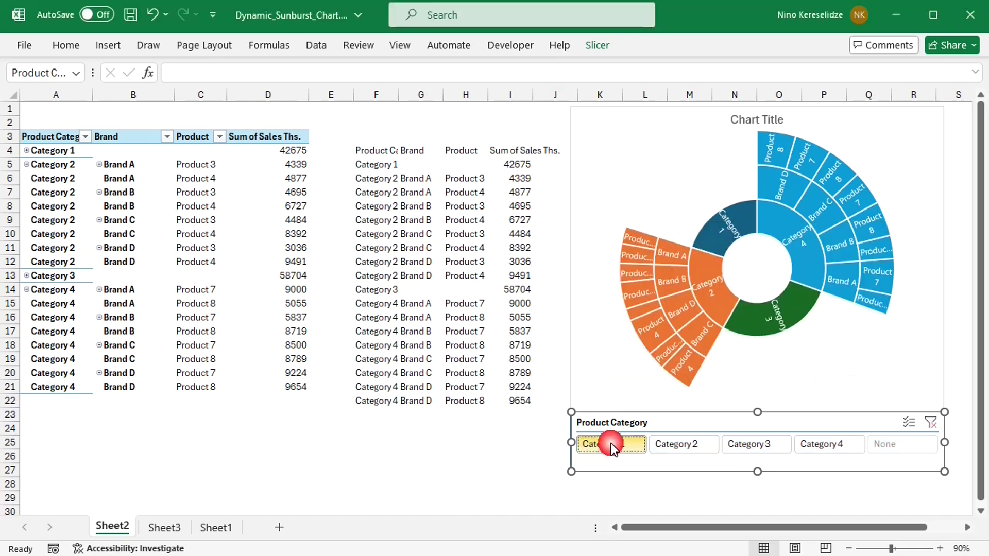
# Rename the Sheet3 pivot table from PivotTable1 to PivotFilter
pyautogui.click(162, 530)
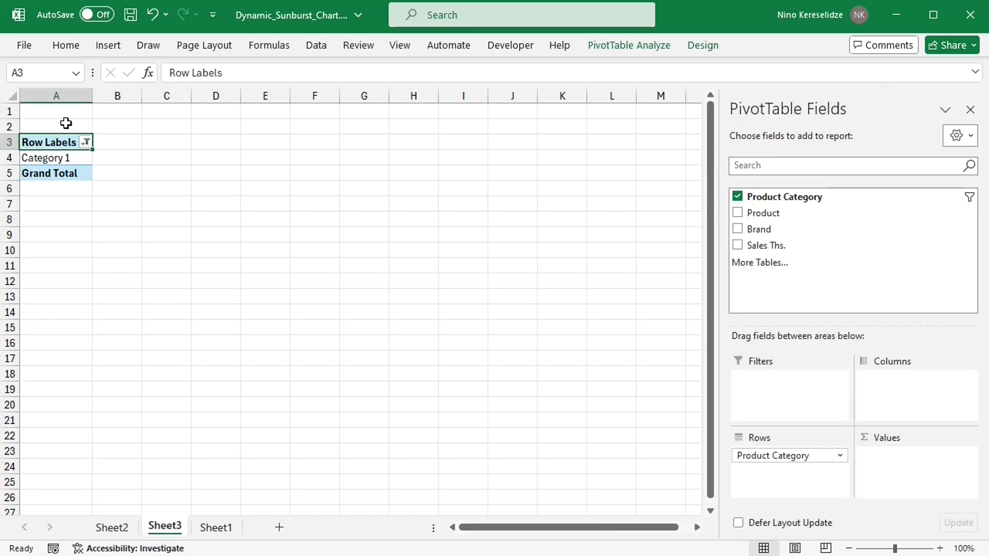
pyautogui.click(643, 45)
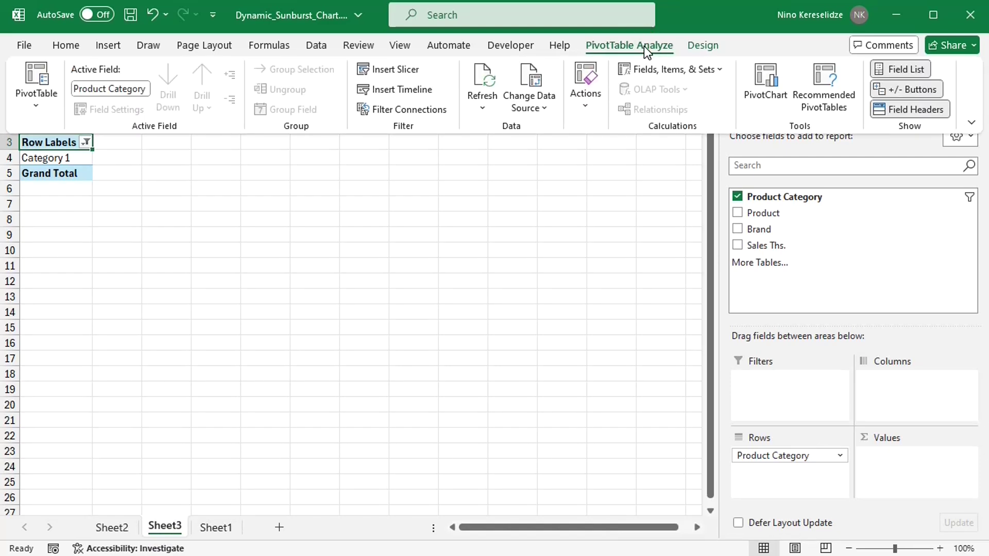
pyautogui.click(39, 106)
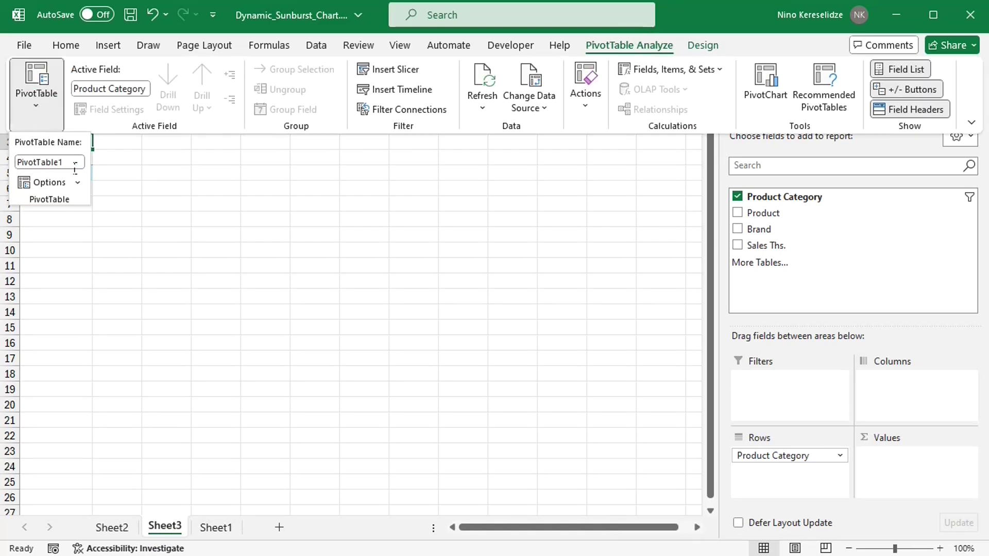
pyautogui.click(76, 164)
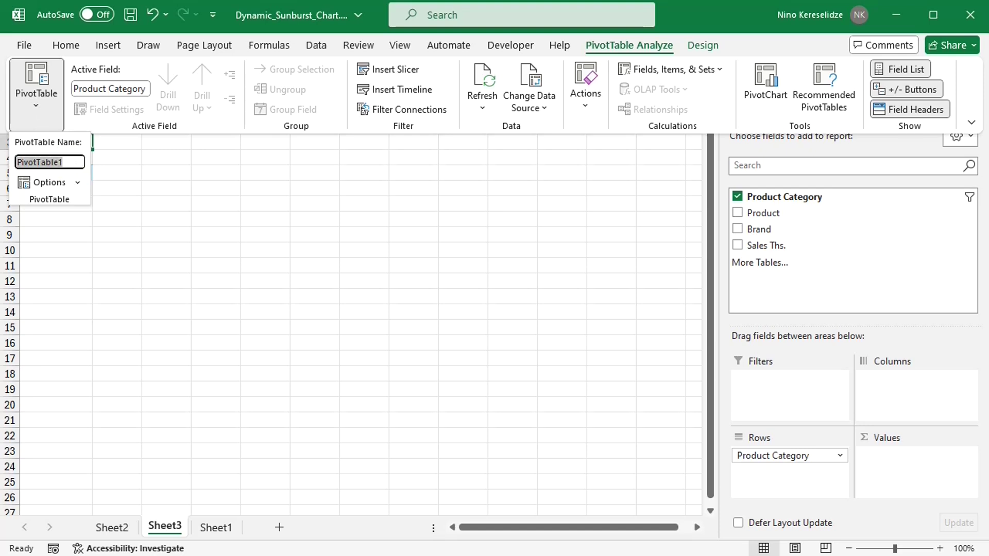
pyautogui.press('BackSpace')
pyautogui.write('PivotFilter')
pyautogui.press('Return')
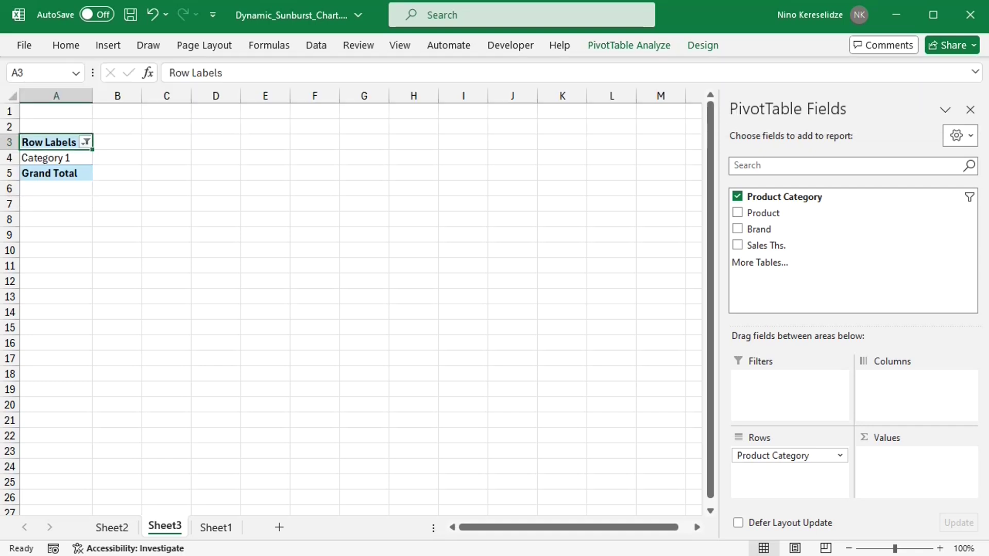
# Rename the Sheet2 pivot table to PivotExpand and close the PivotTable Fields pane
pyautogui.click(114, 528)
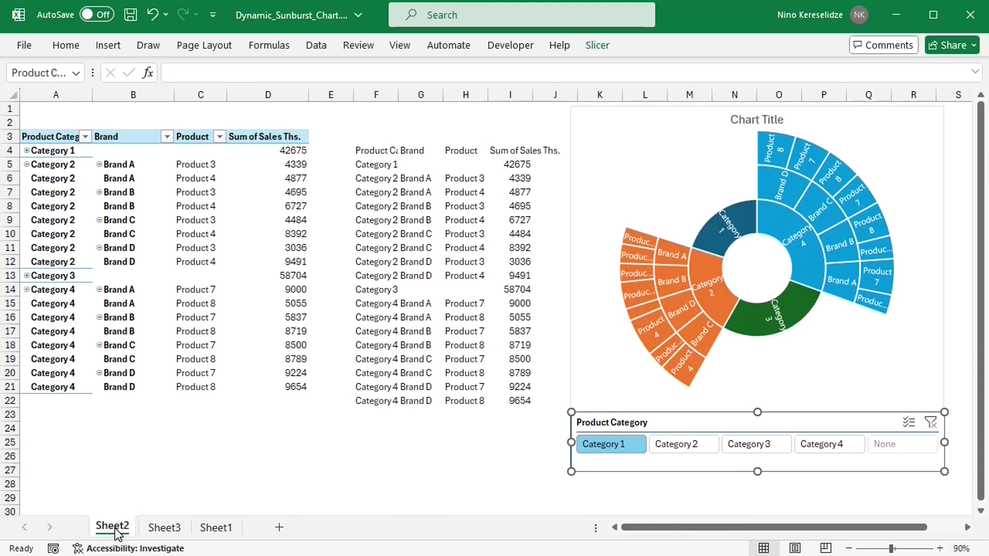
pyautogui.click(203, 182)
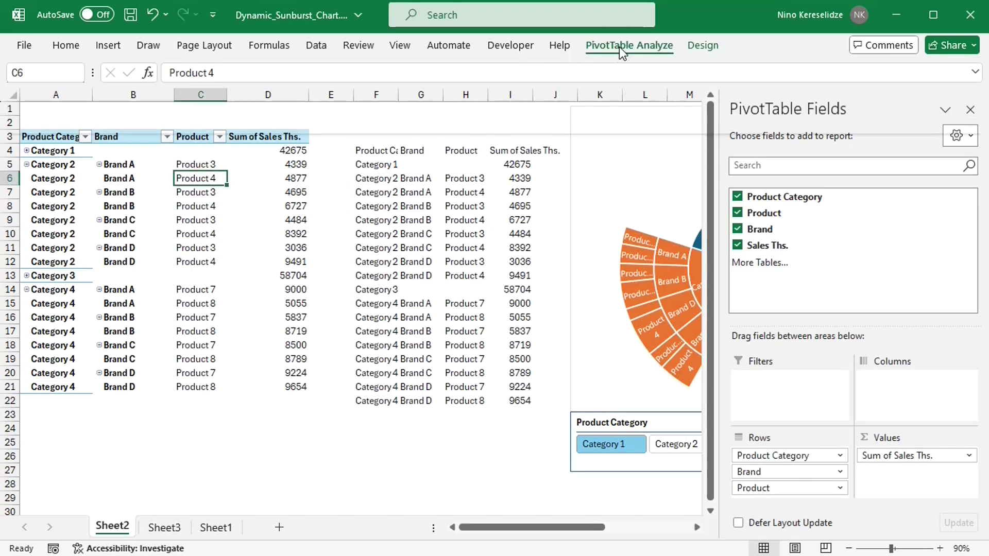
pyautogui.click(619, 47)
pyautogui.click(35, 107)
pyautogui.click(75, 164)
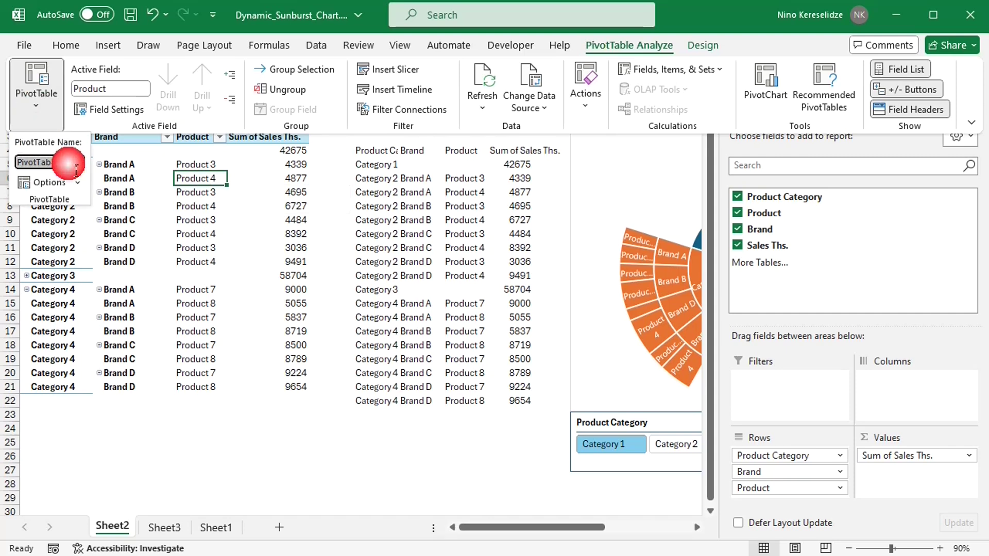
pyautogui.press('BackSpace')
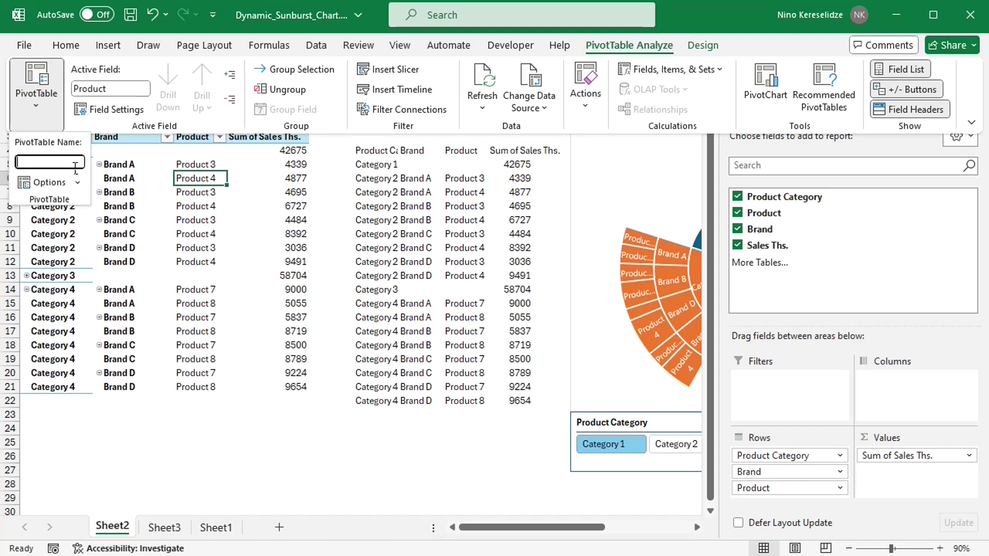
pyautogui.write('PivotExpand')
pyautogui.press('Return')
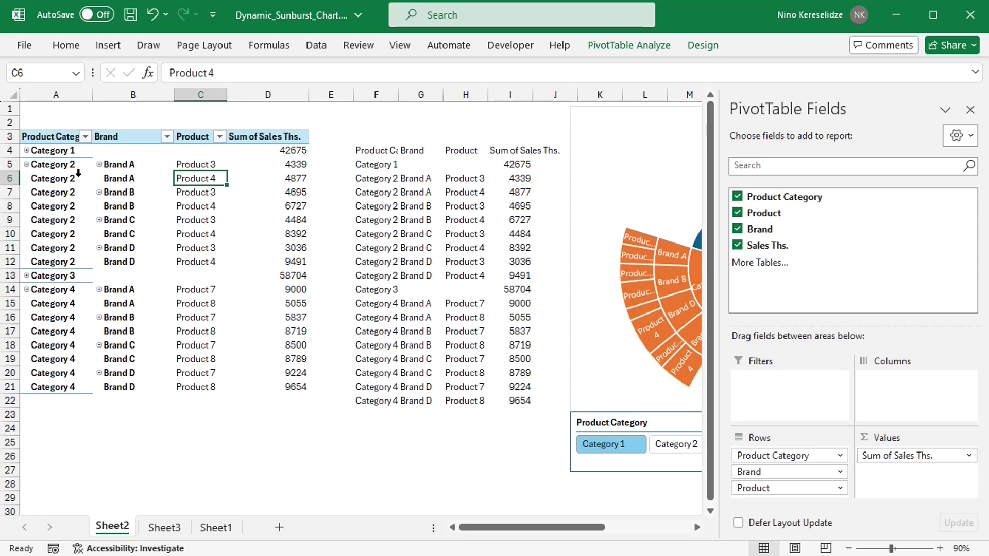
pyautogui.click(972, 108)
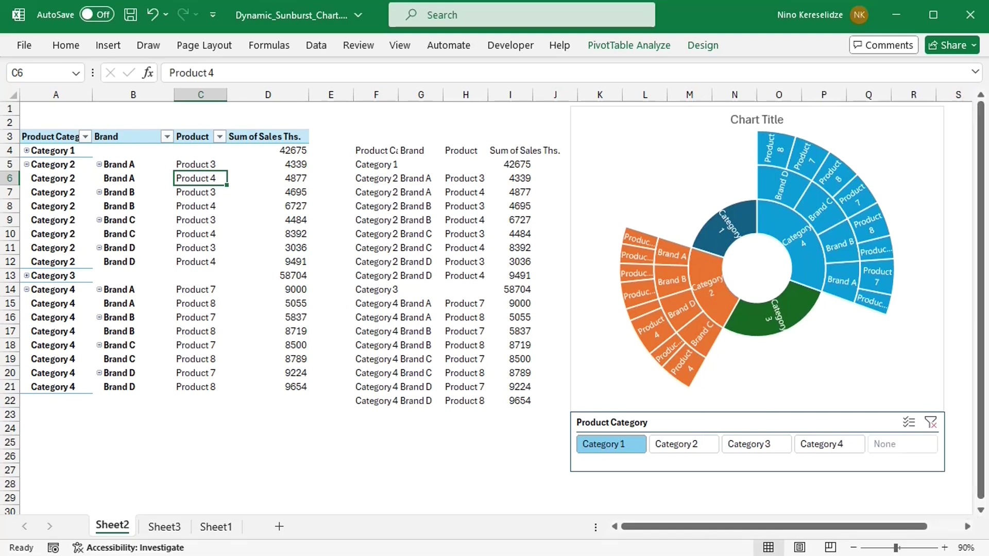
# Paste the Worksheet_PivotTableUpdate macro into Sheet3's VBA code module, then return to Excel
pyautogui.hotkey('alt', 'F11')
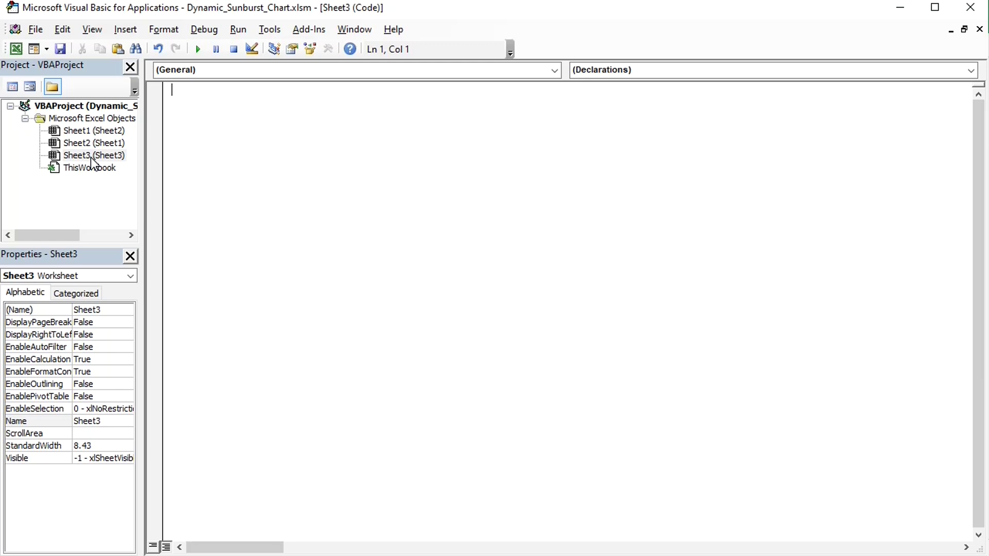
pyautogui.write('Option Explicit Private Sub Worksheet_PivotTableUpdate(ByVal Target As PivotTable)      If Target.Name = "PivotFilter" Then          Dim pf As PivotField         Dim item As SlicerItem          On Error GoTo ErrorExit          Set pf = ActiveWorkbook.Worksheets("Sheet2").PivotTables("PivotExpand").PivotFields("Product Category")          pf.ShowDetail = False          For Each item In ActiveWorkbook.SlicerCaches("Slicer_Product_Category").SlicerItems             If item.Selected = True Then                 pf.PivotItems(item.Value).ShowDetail = True             End If         Next item  ErrorExit:         Exit Sub     End If End Sub')
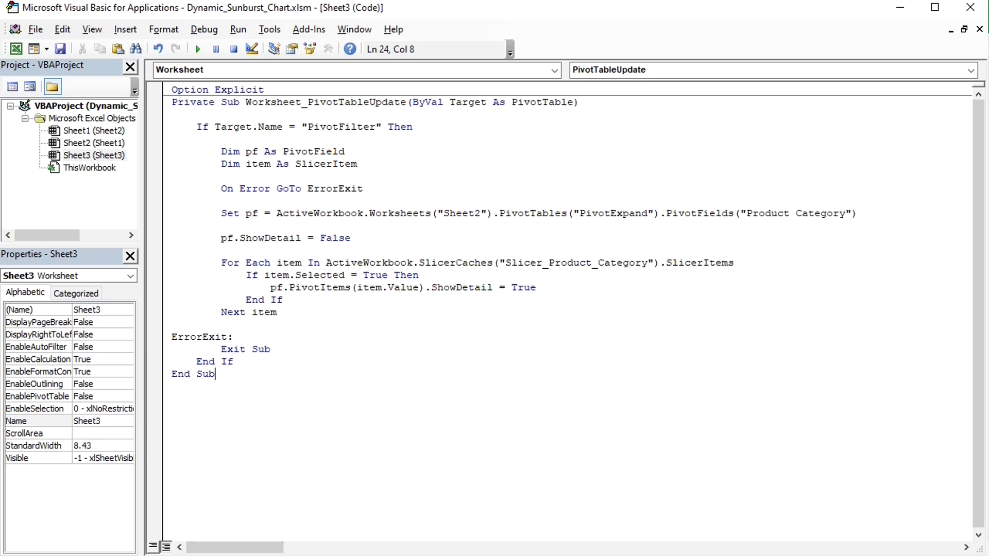
pyautogui.hotkey('alt', 'F11')
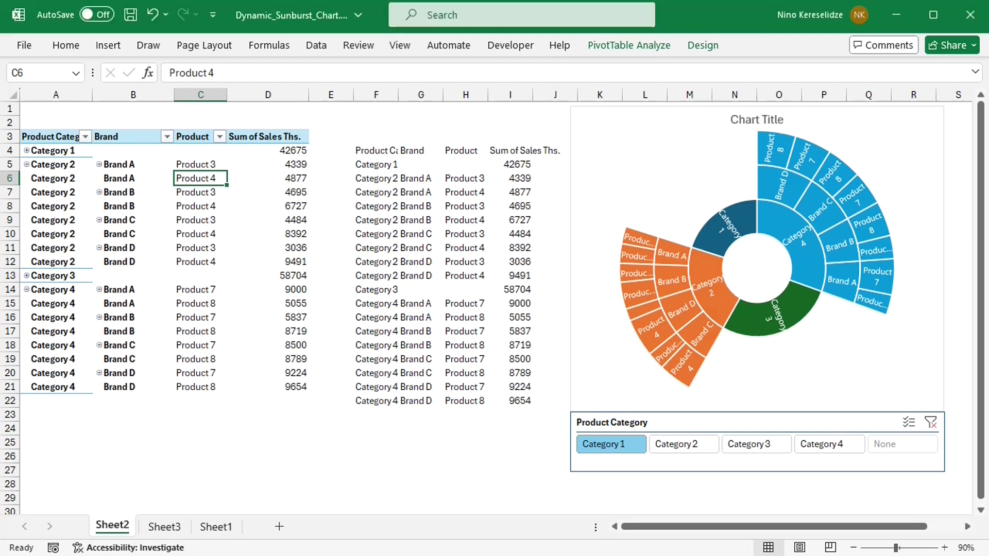
# Pick Category 2, 3, 4, then None in the slicer, and check the emptied pivot on Sheet3
pyautogui.click(687, 444)
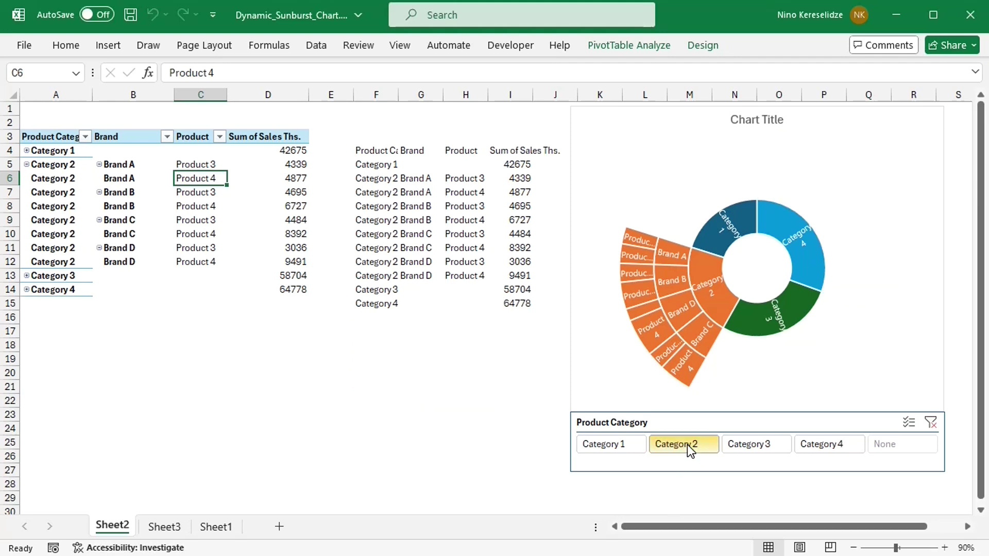
pyautogui.click(748, 446)
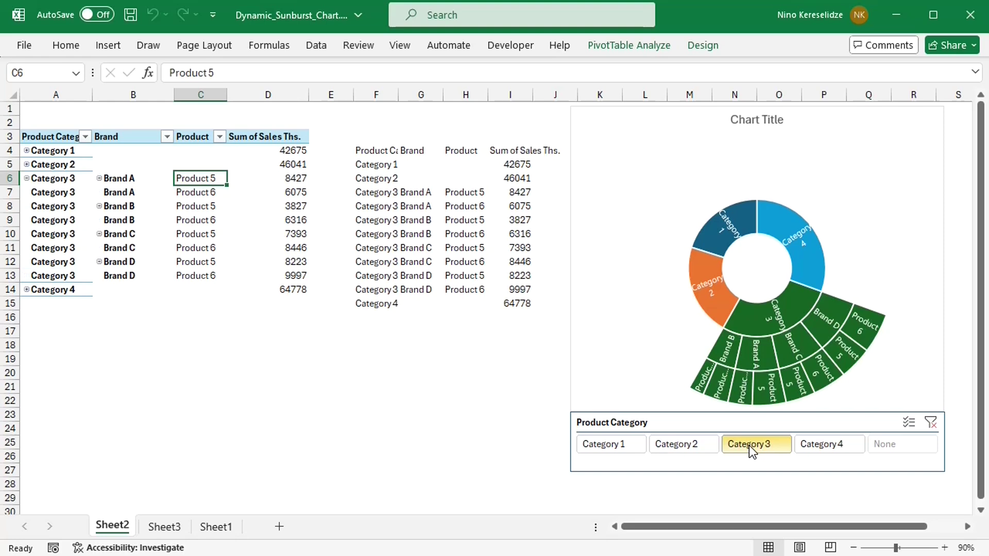
pyautogui.click(819, 446)
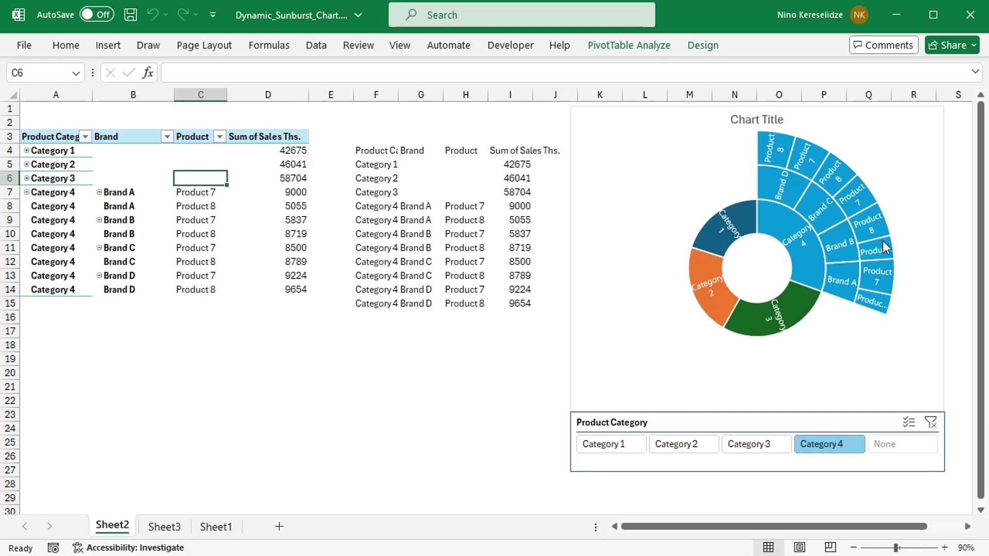
pyautogui.moveTo(874, 302)
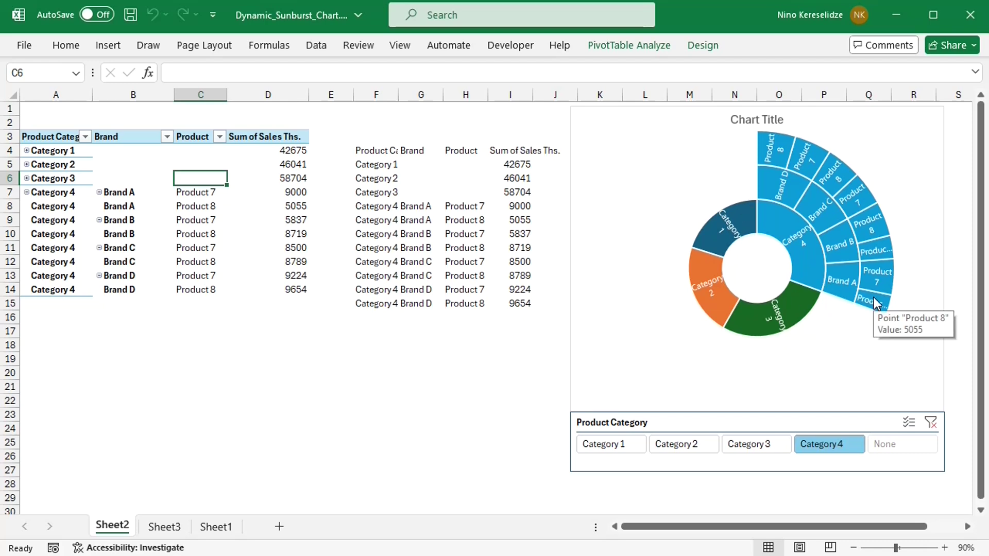
pyautogui.click(898, 447)
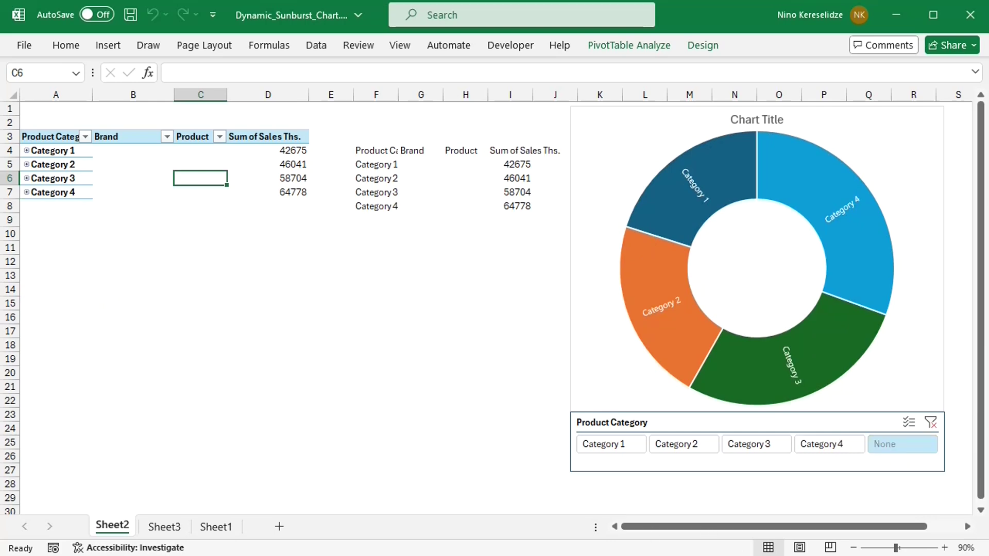
pyautogui.click(163, 526)
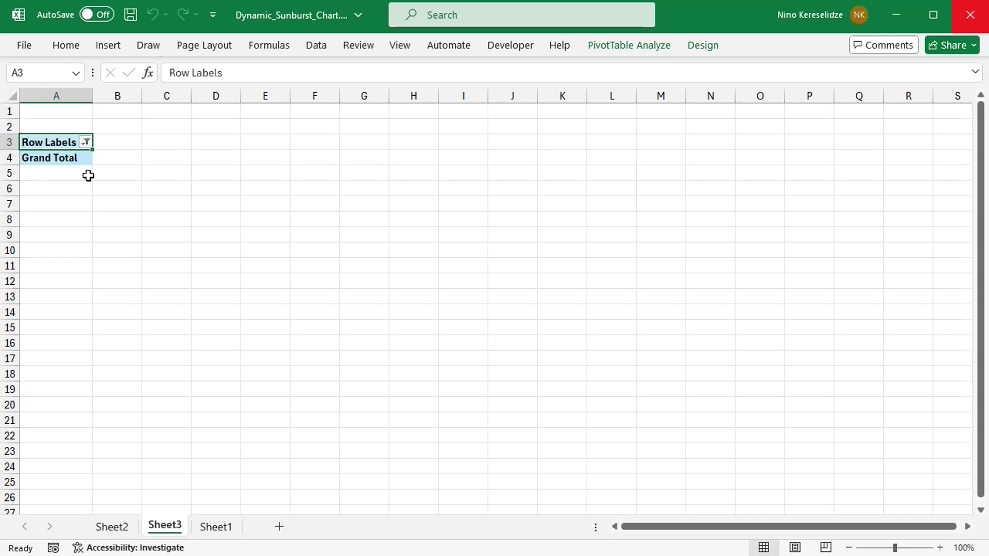
# On Sheet2, turn on slicer Multi-Select and clear the slicer filter
pyautogui.click(117, 527)
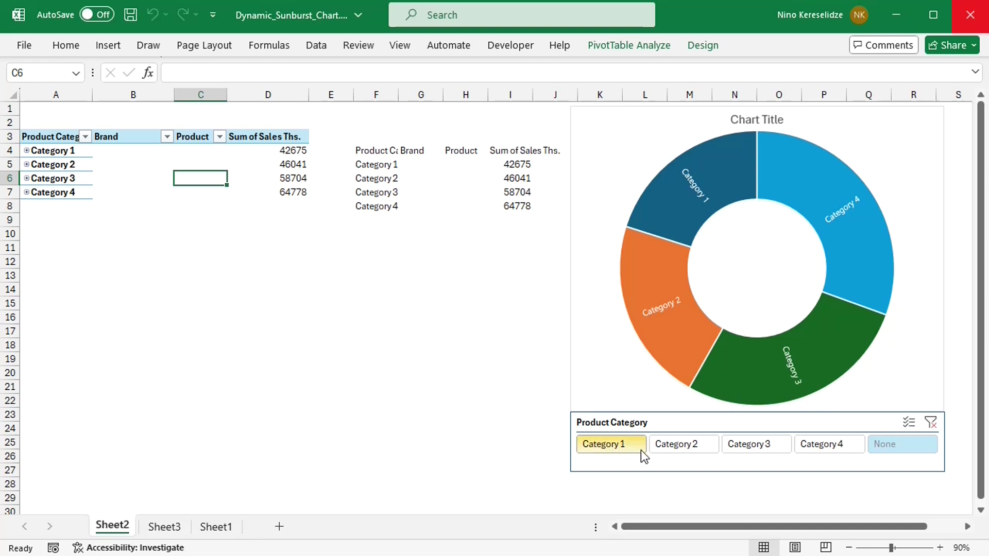
pyautogui.click(908, 423)
pyautogui.click(931, 424)
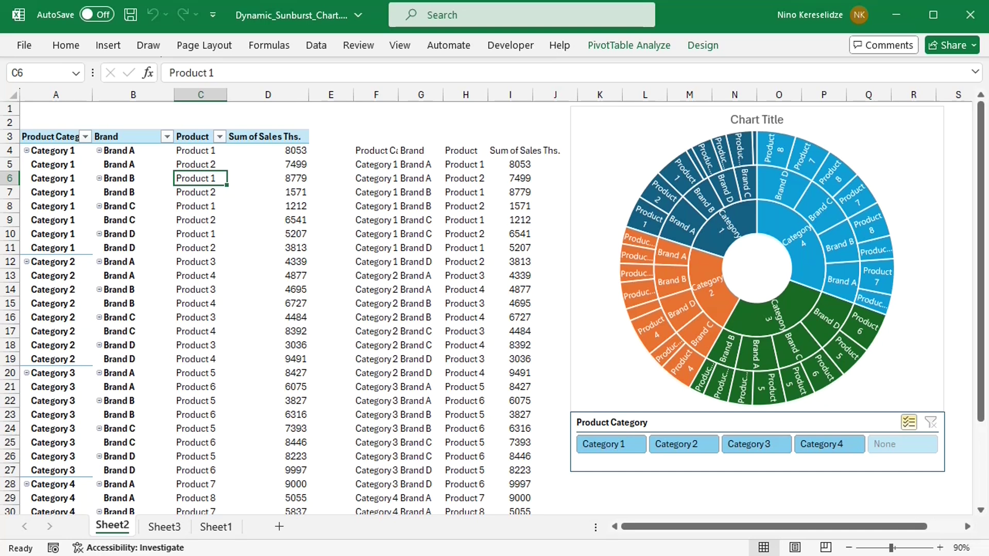
# Deselect Categories 1–4 one by one, pick None to re-expand all, then reopen the VBA editor
pyautogui.click(606, 447)
pyautogui.click(685, 447)
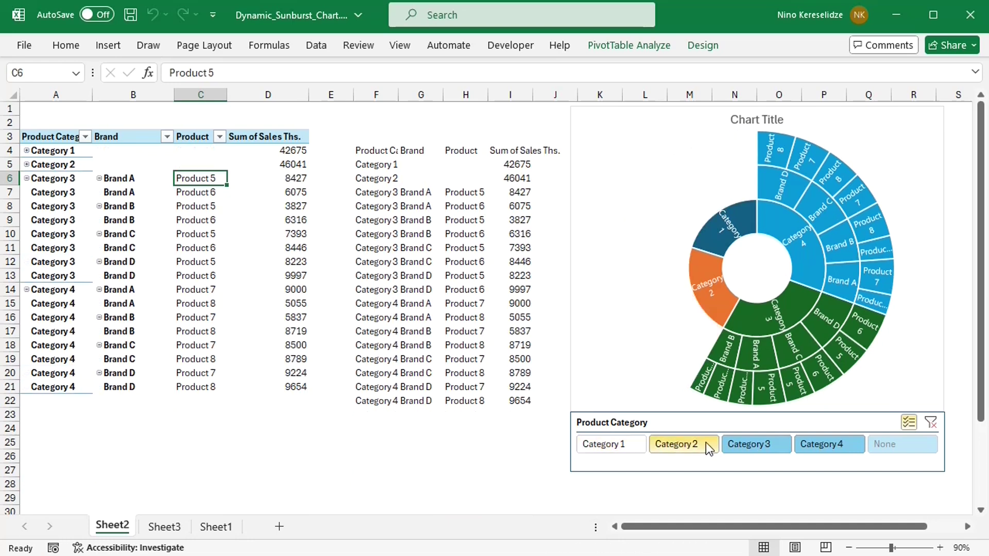
pyautogui.click(761, 444)
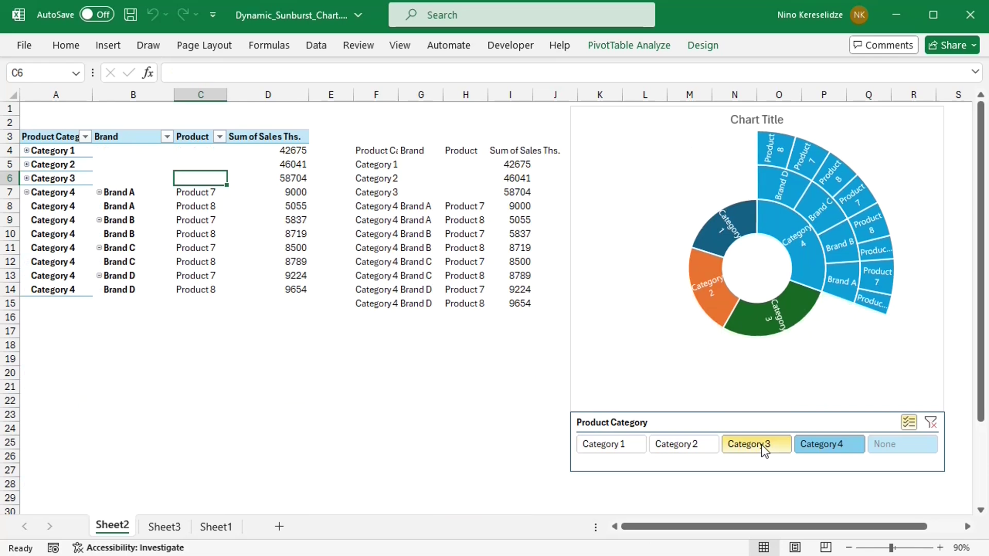
pyautogui.click(833, 446)
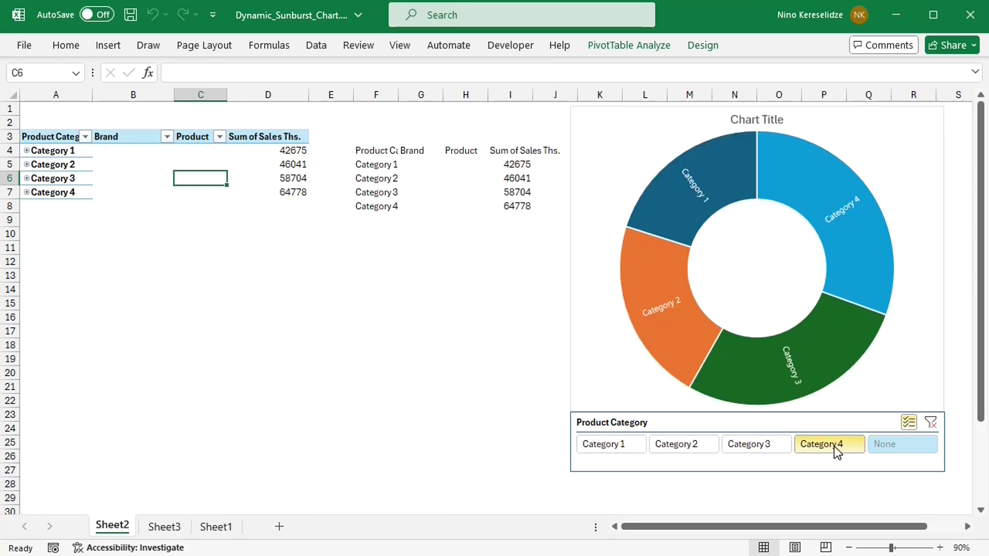
pyautogui.click(880, 442)
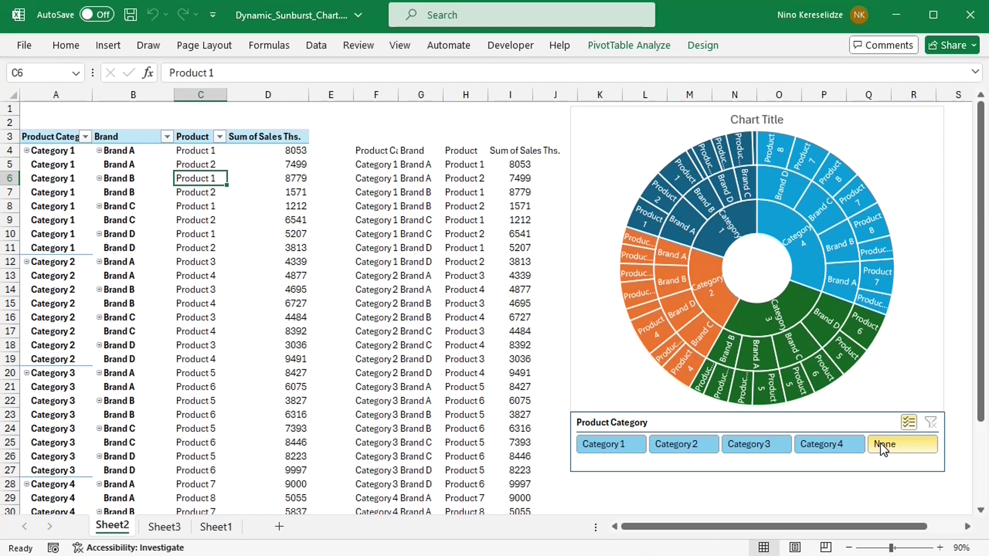
pyautogui.hotkey('alt', 'F11')
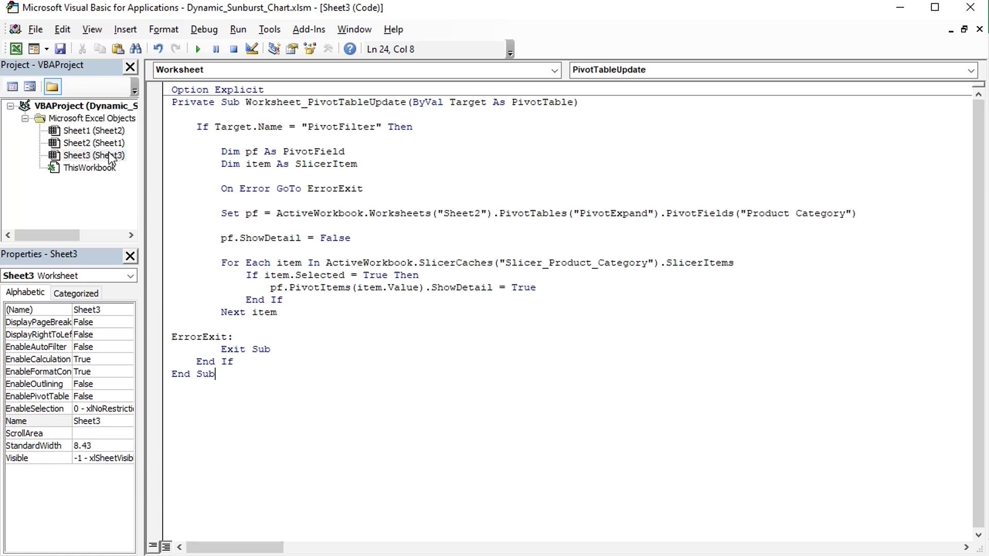
pyautogui.click(488, 555)
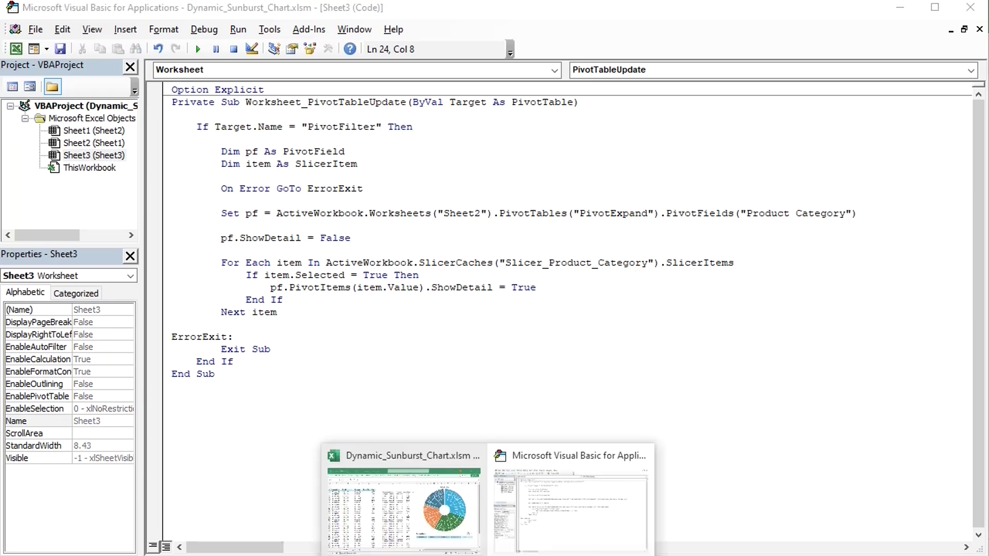
pyautogui.click(382, 457)
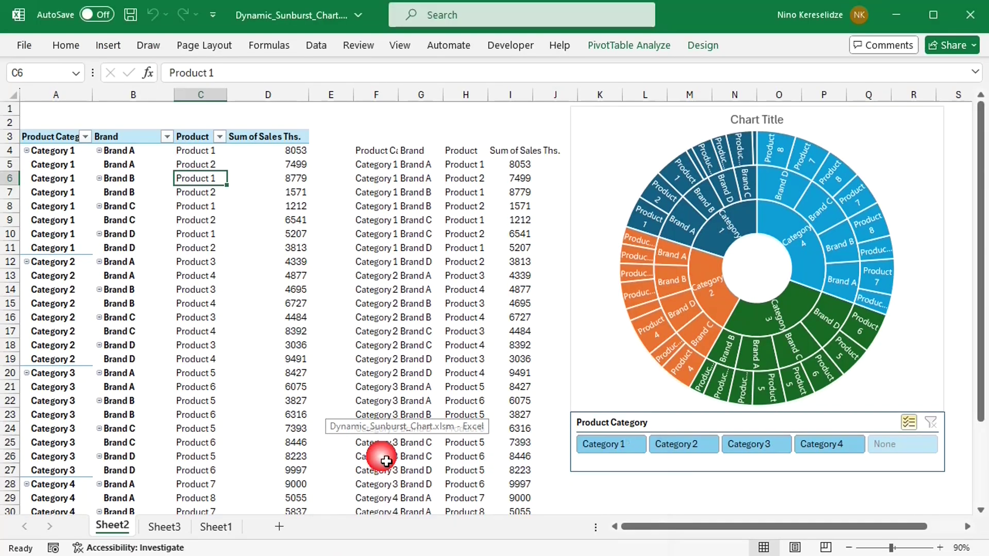
pyautogui.click(165, 527)
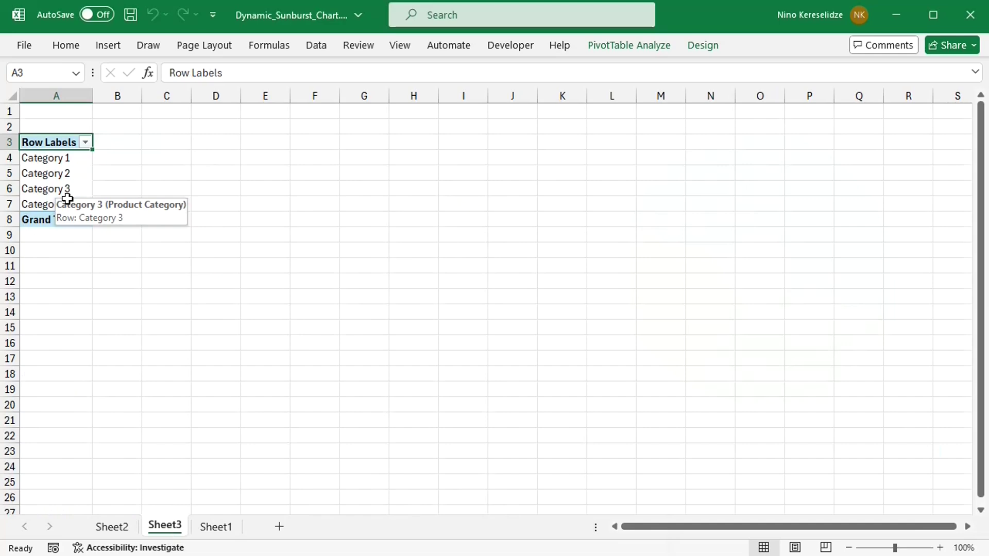
pyautogui.click(115, 530)
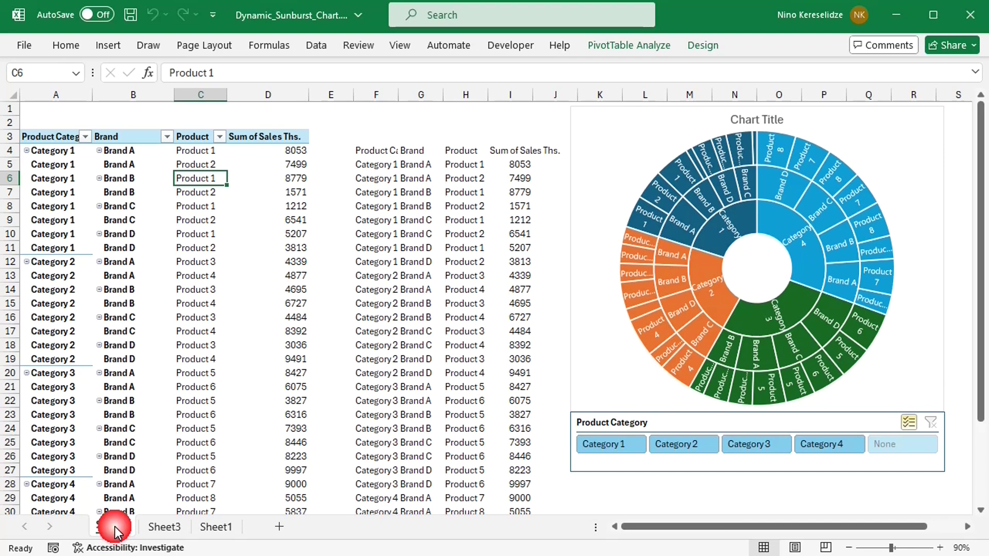
pyautogui.click(623, 47)
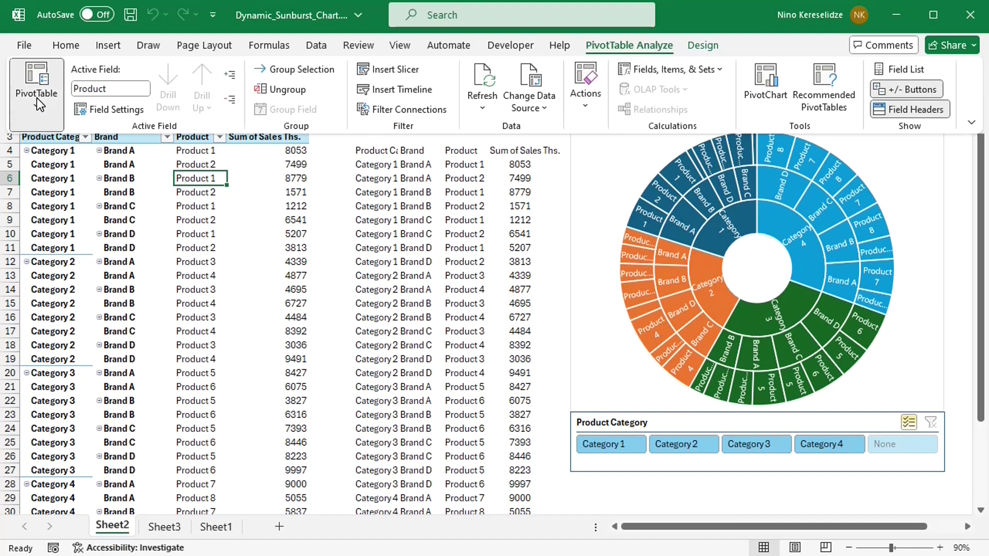
pyautogui.click(37, 93)
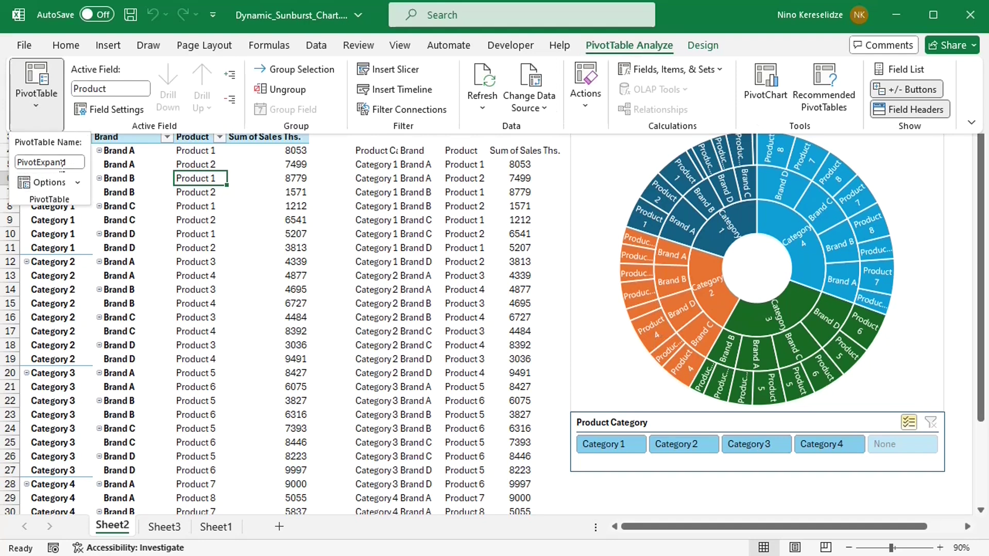
pyautogui.press('Escape')
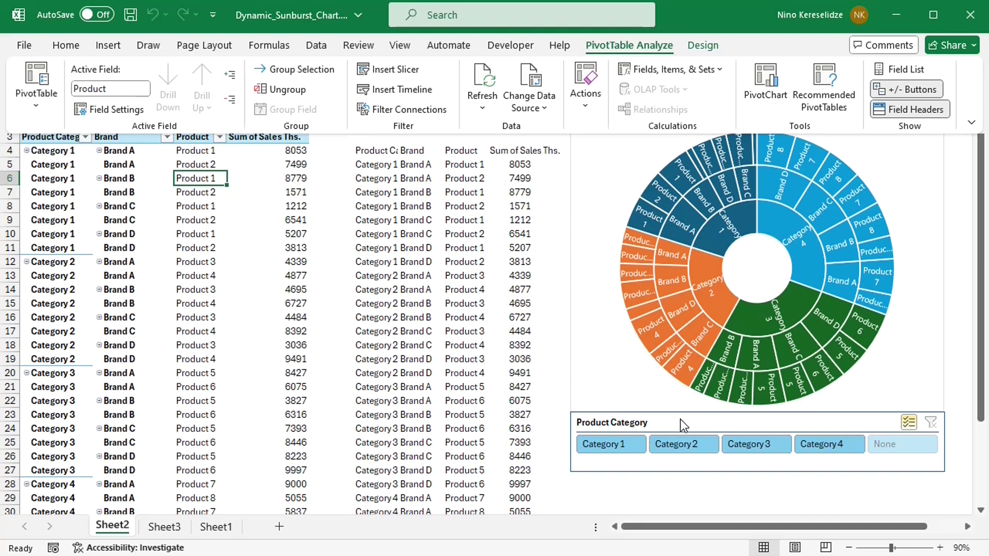
pyautogui.press('Escape')
pyautogui.click(687, 432)
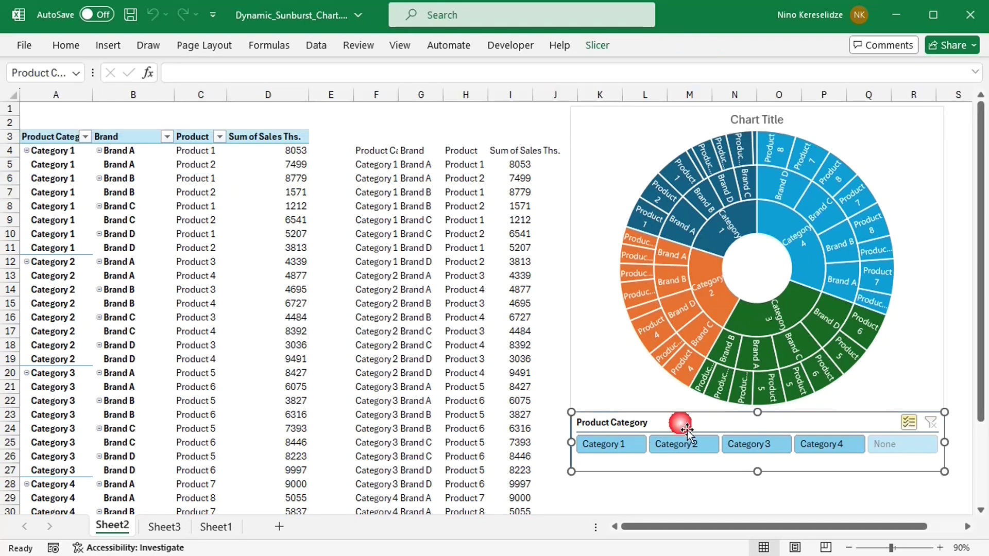
pyautogui.click(607, 52)
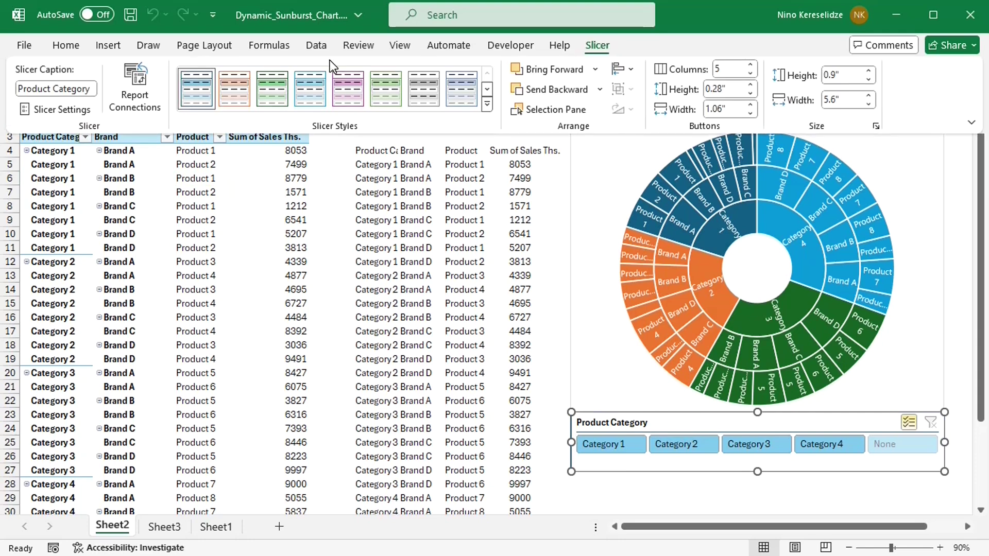
pyautogui.click(58, 110)
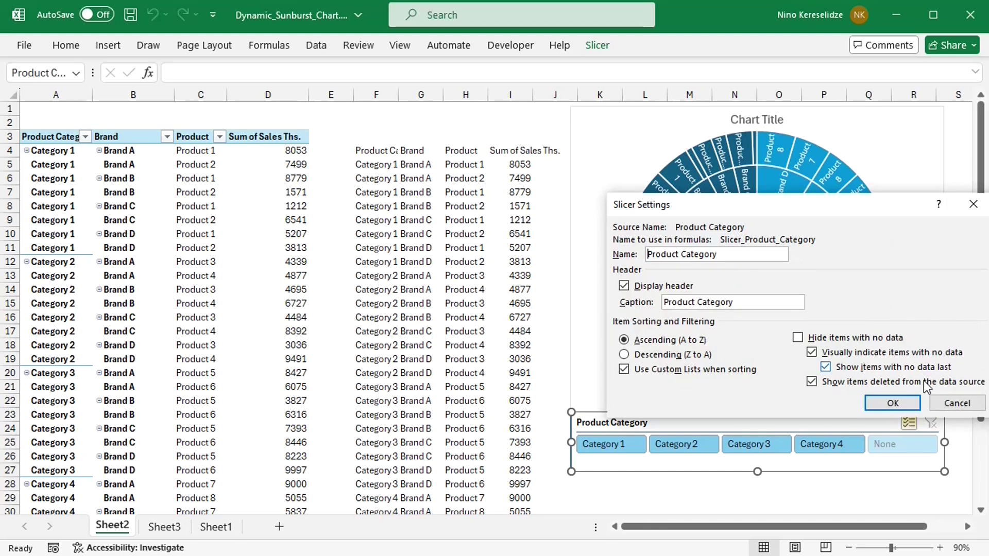
pyautogui.click(966, 403)
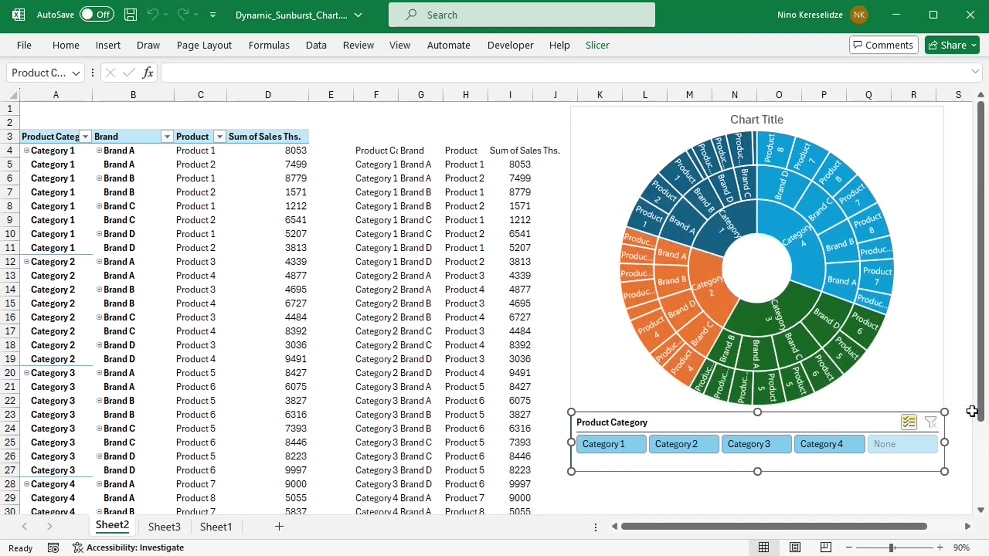
pyautogui.click(843, 490)
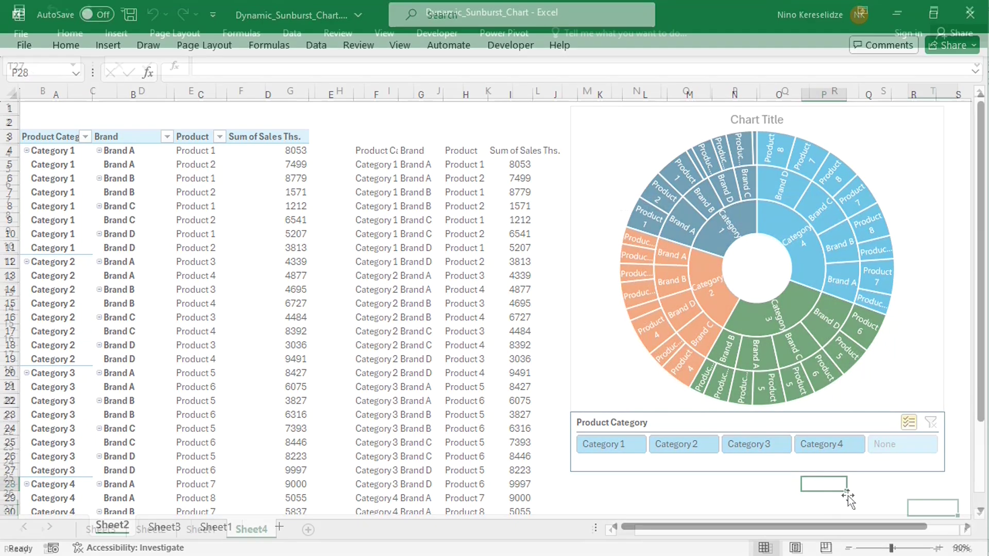